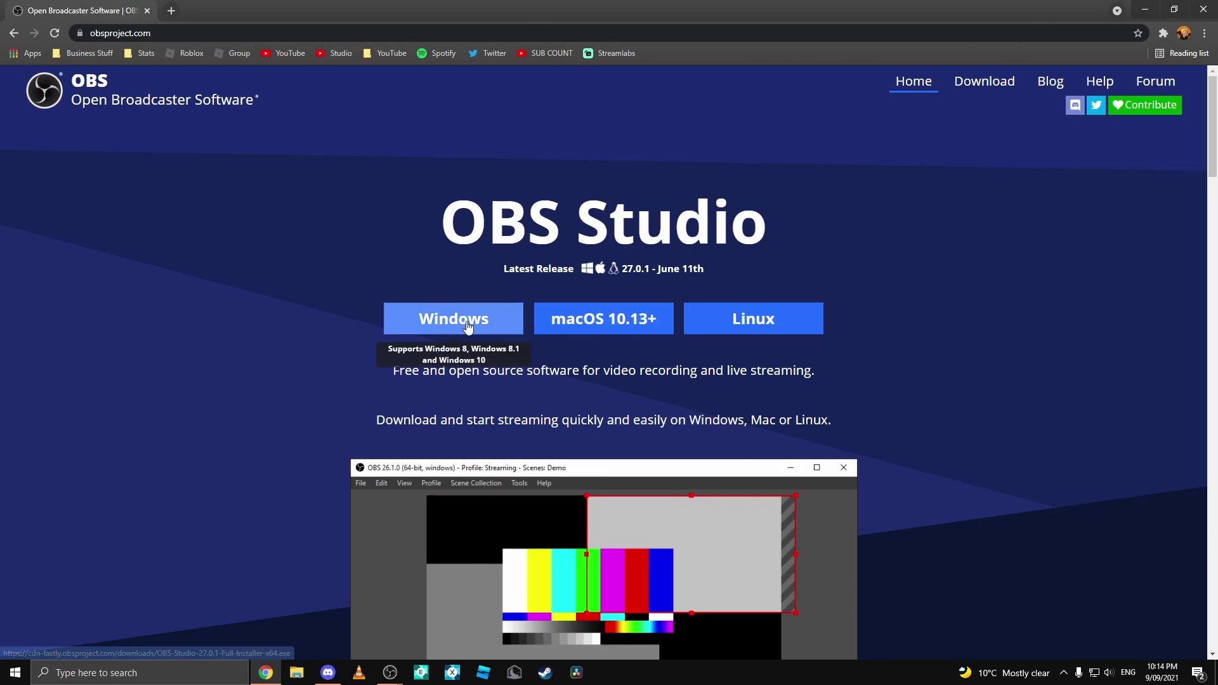
Download the OBS Studio 27.0.1 Windows installer from obsproject.com.
left_click(467, 320)
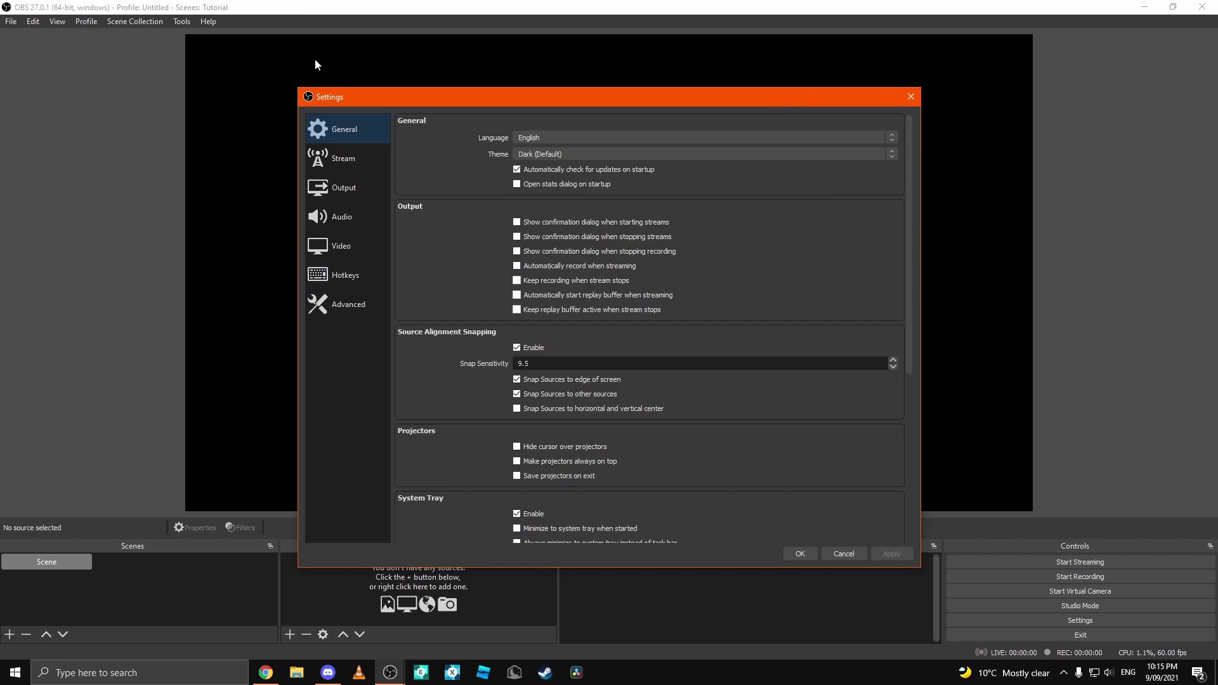
Set Desktop Audio to the HyperX Headset Earphone and Mic/Auxiliary to Microphone (LCS USB Audio).
left_click(352, 219)
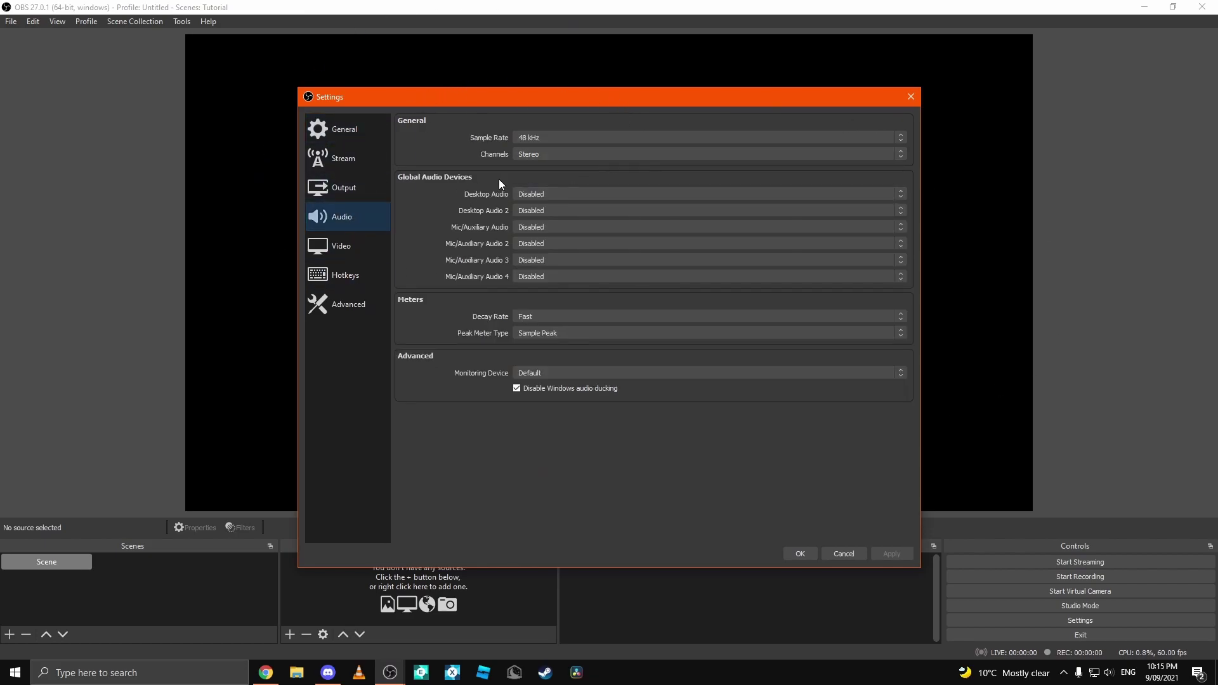
left_click(531, 194)
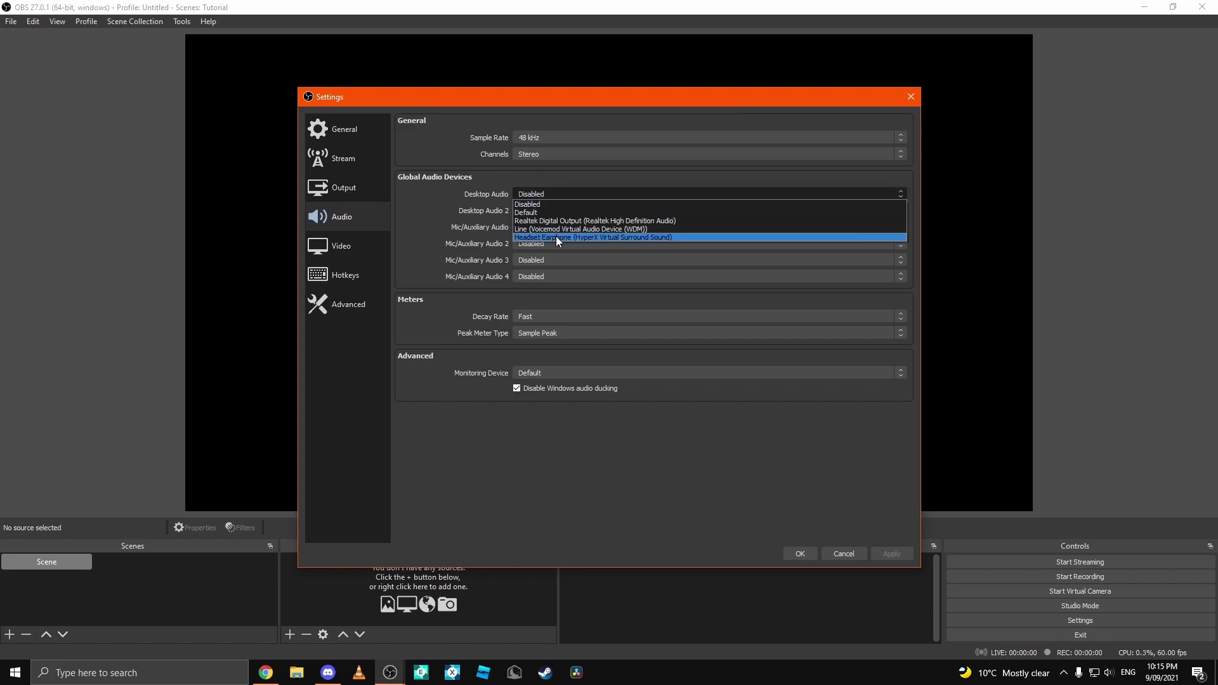
left_click(622, 238)
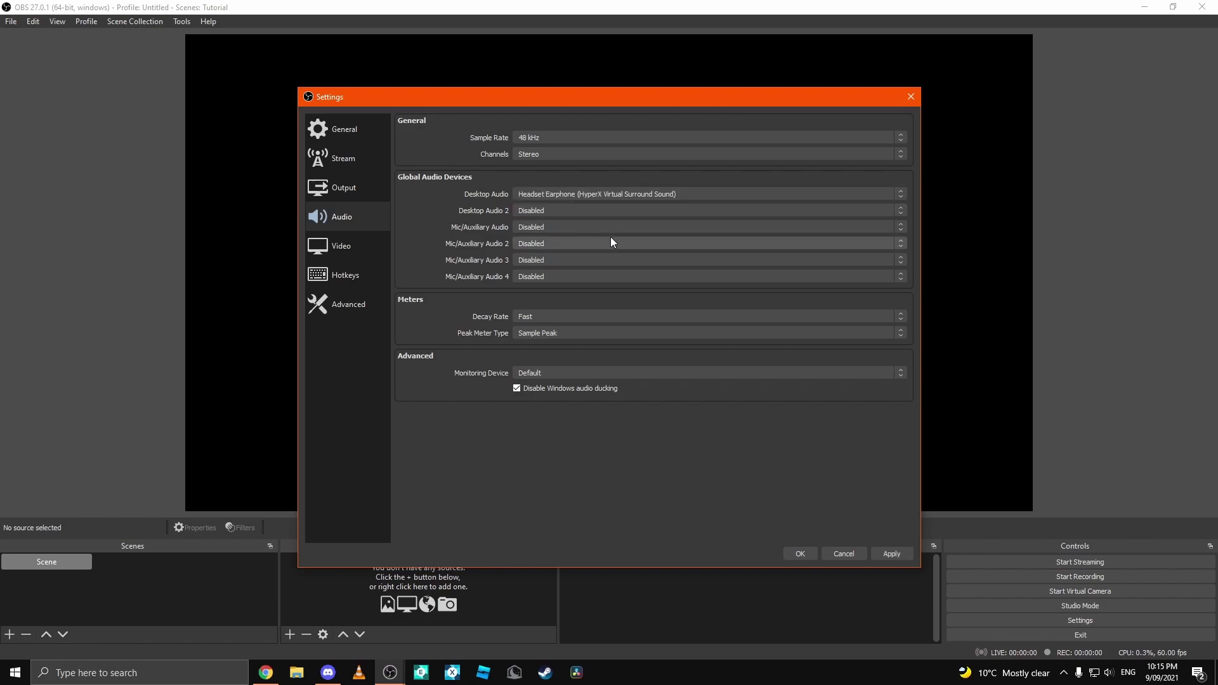
left_click(530, 227)
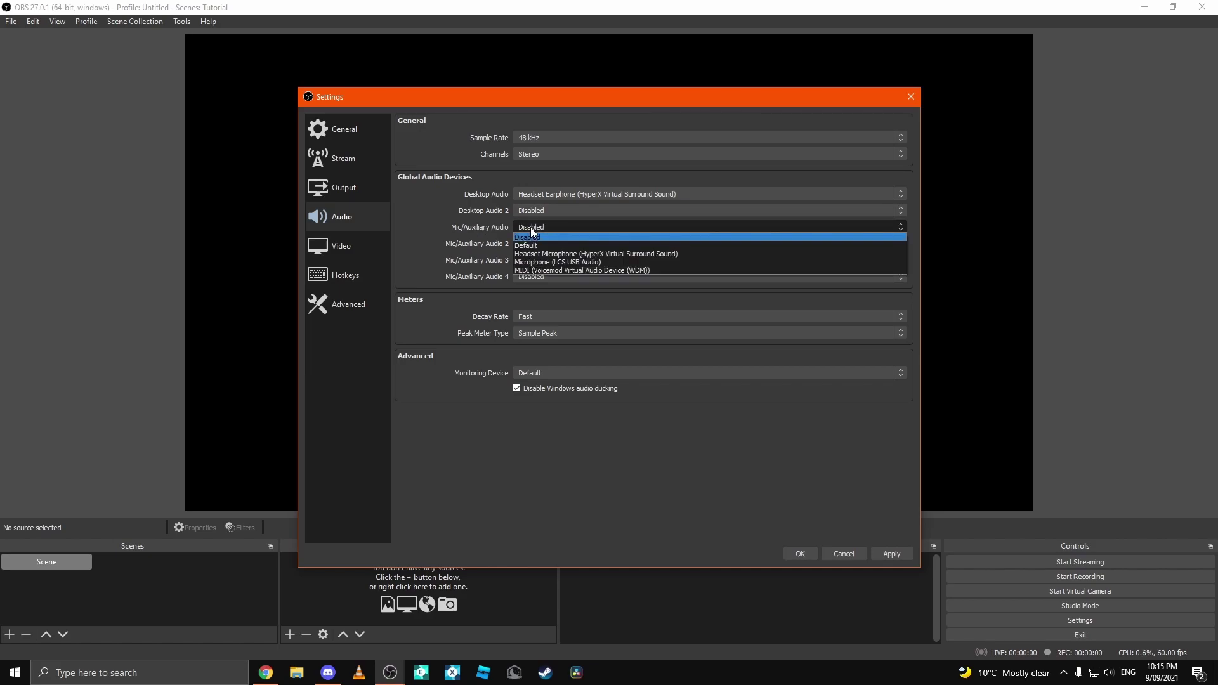
left_click(543, 262)
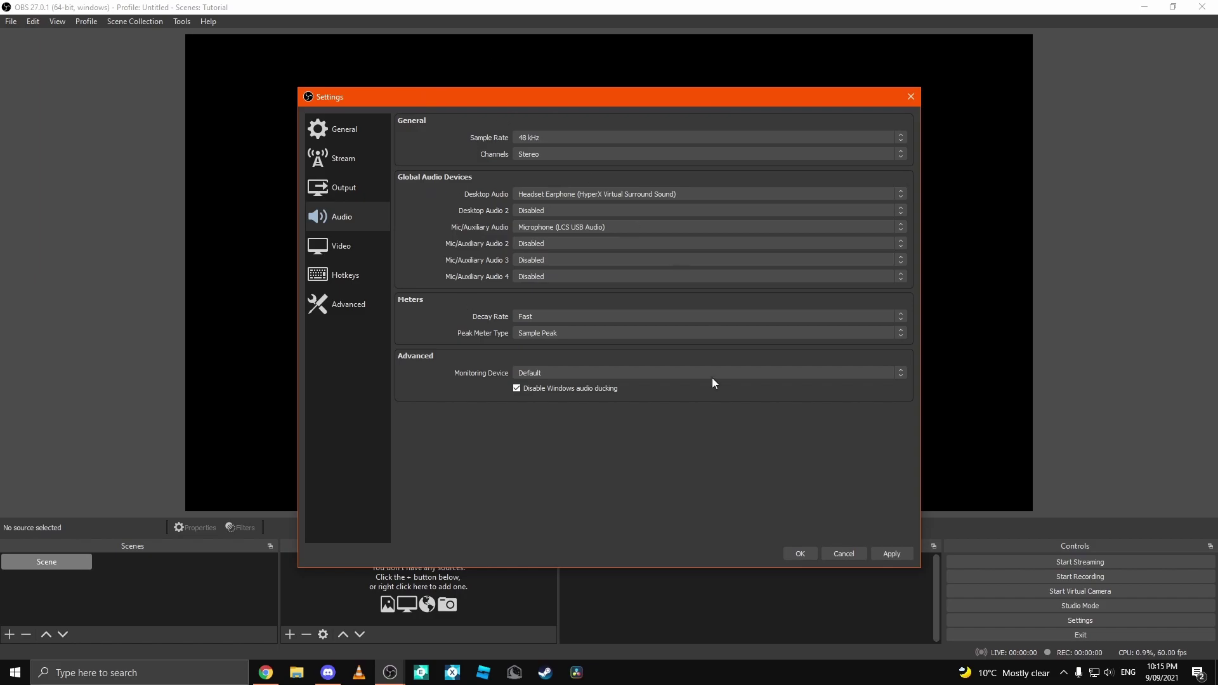
left_click(888, 554)
left_click(789, 553)
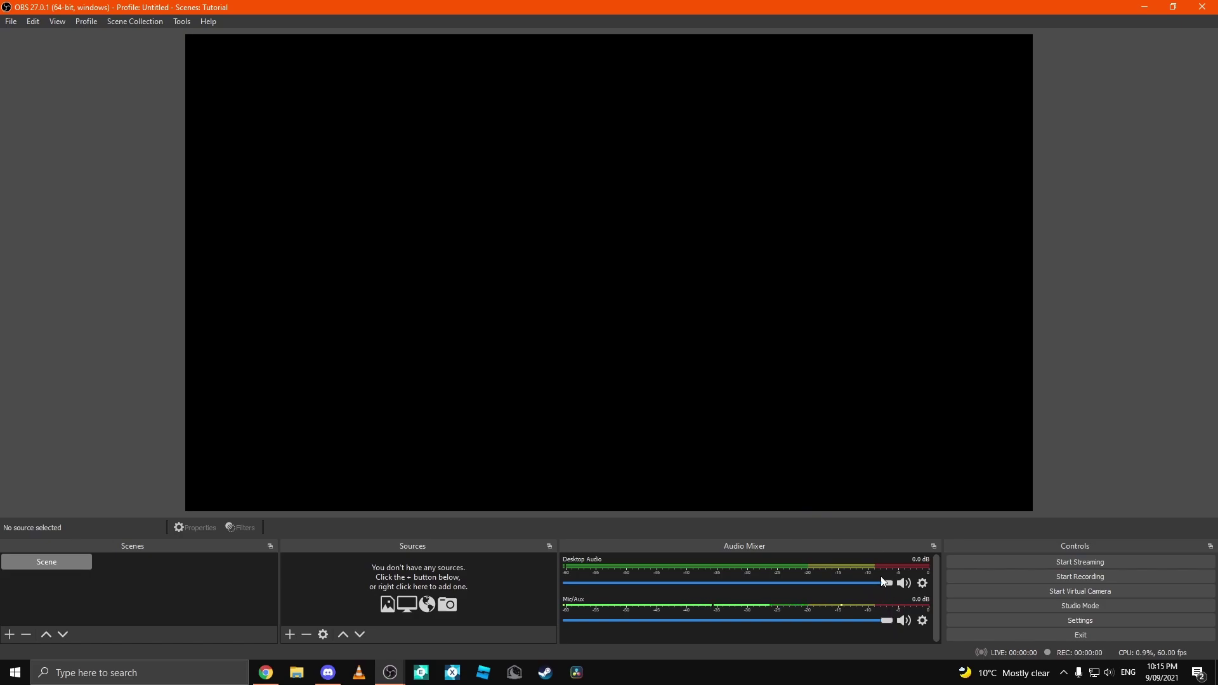
Lower Mic/Aux to about -9 dB and Desktop Audio to about -17 dB in the mixer.
left_click_drag(887, 620, 782, 611)
left_click_drag(886, 583, 736, 594)
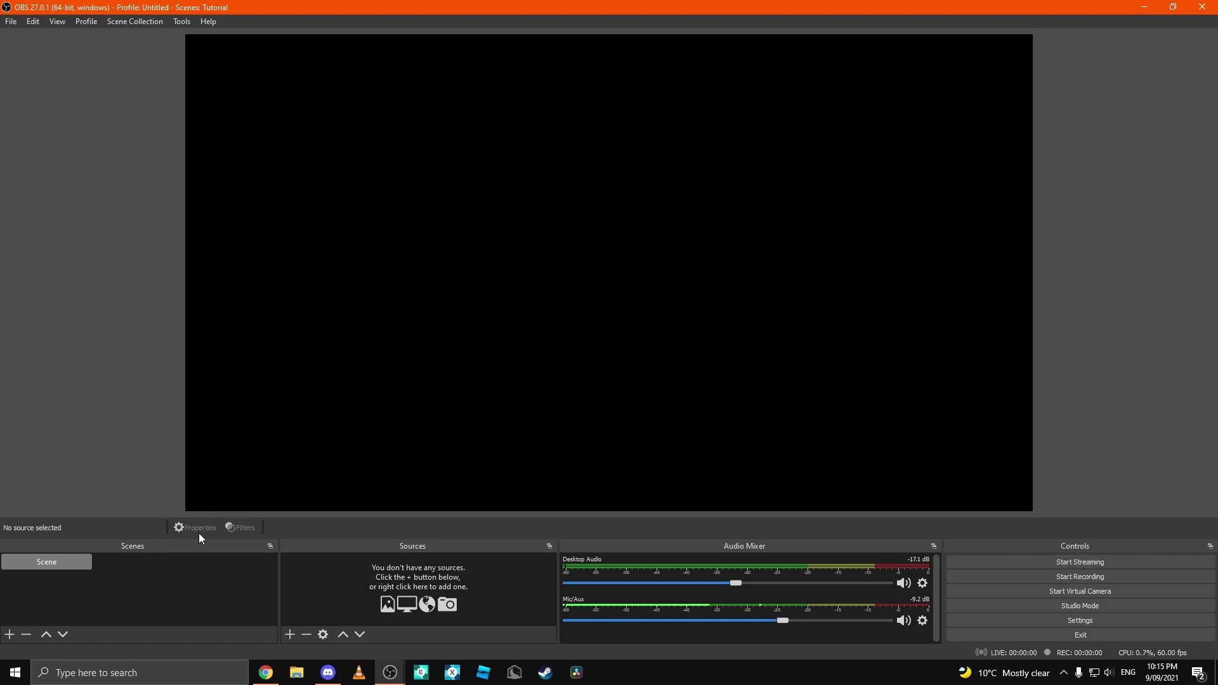
Add two new scenes, Scene 2 and Scene 3.
left_click(8, 634)
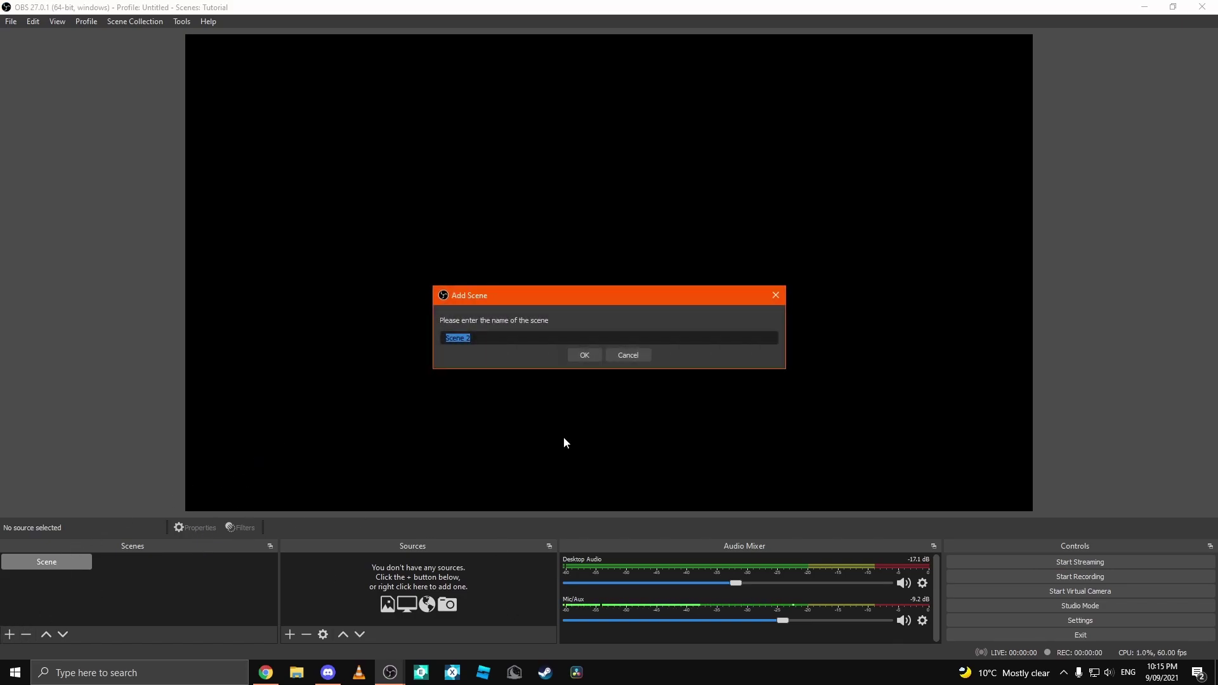
left_click(584, 354)
left_click(16, 629)
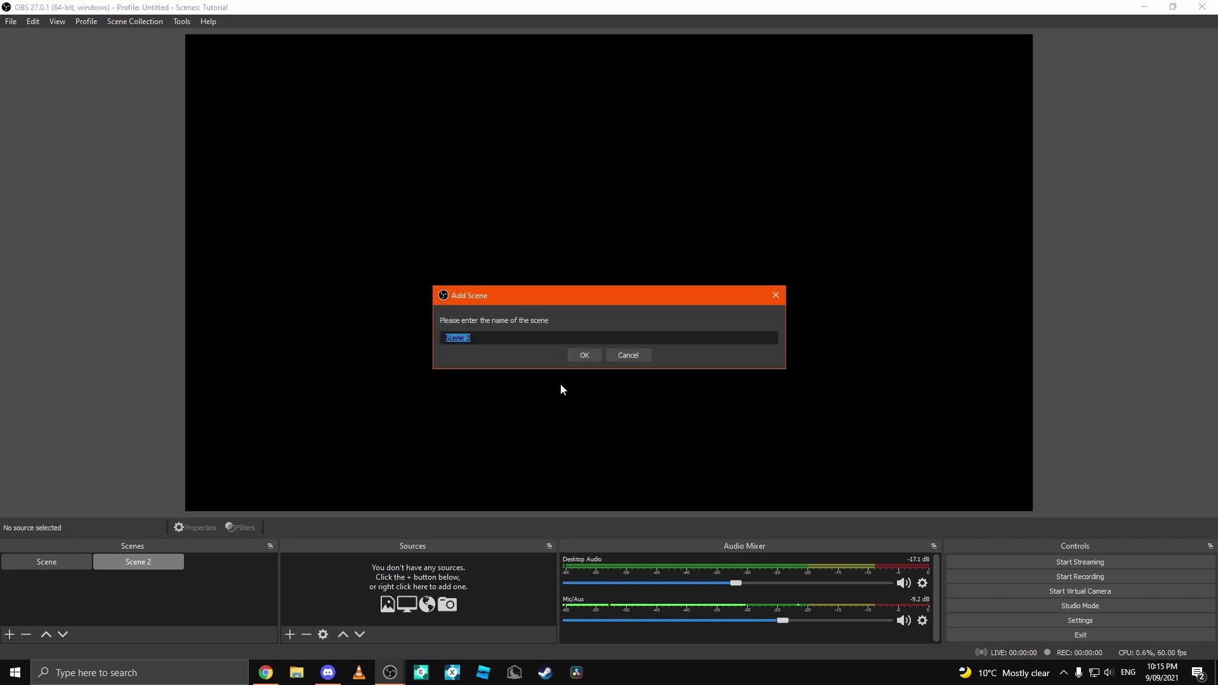
left_click(590, 355)
Rename the original Scene to 'Starting Soon'.
left_click(35, 561)
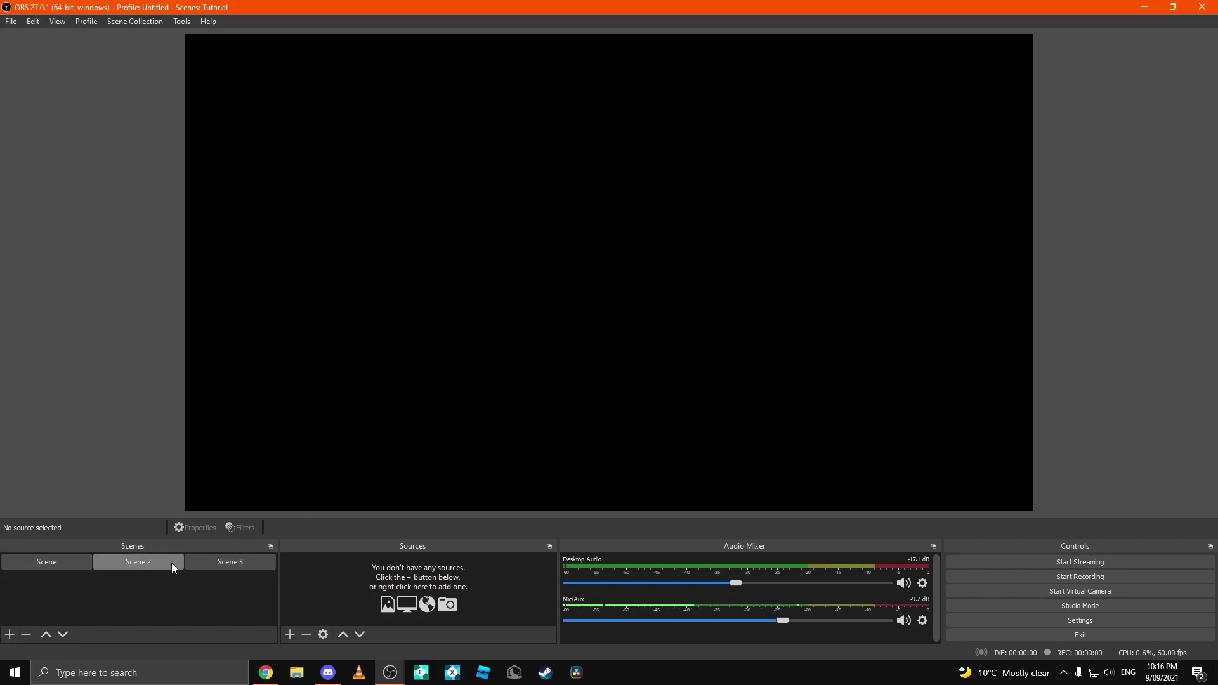
right_click(76, 569)
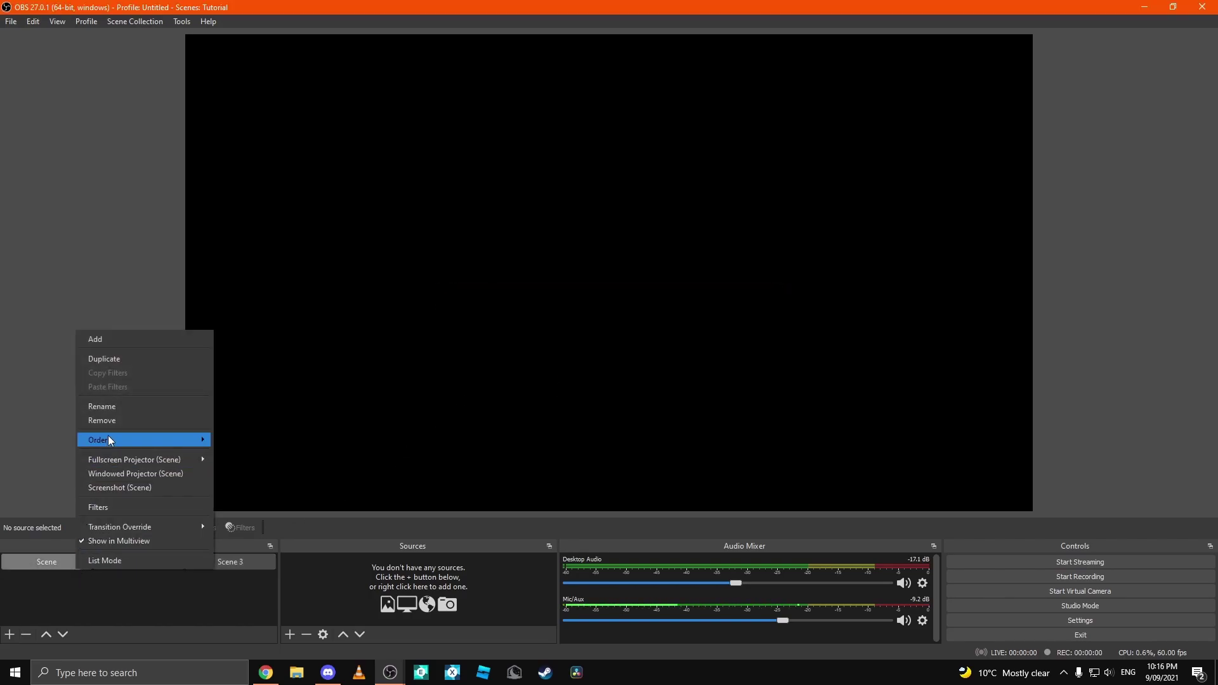
left_click(115, 406)
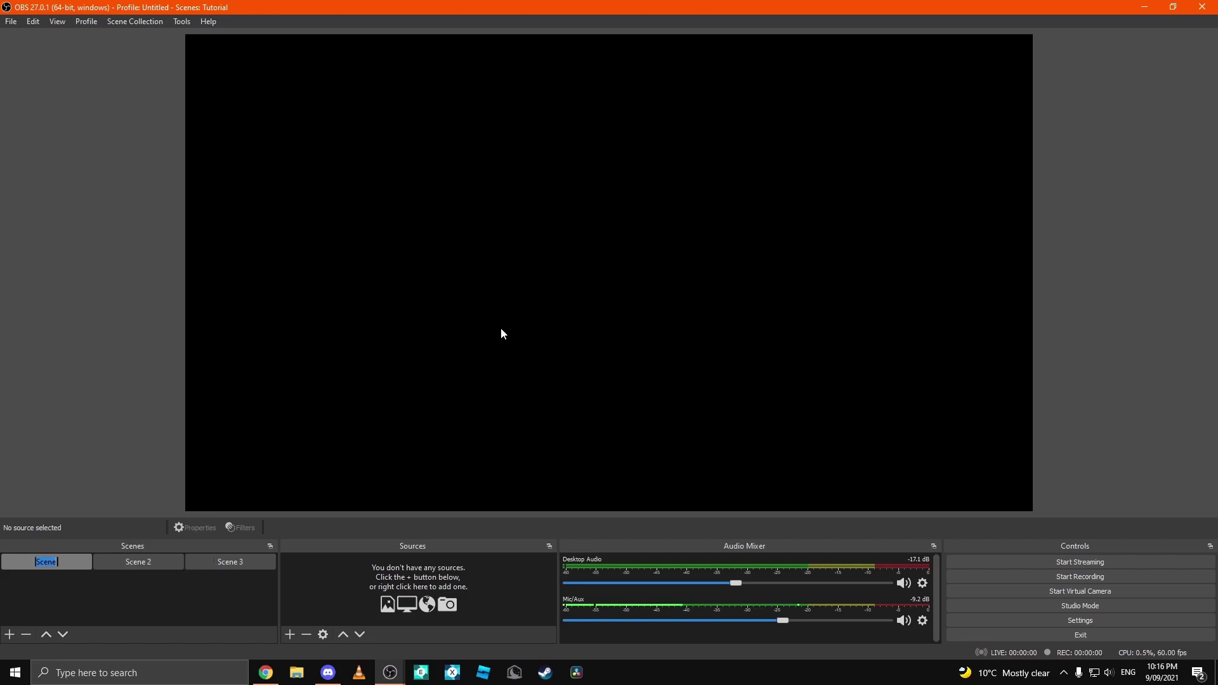
key("BackSpace")
type("Starting Soon")
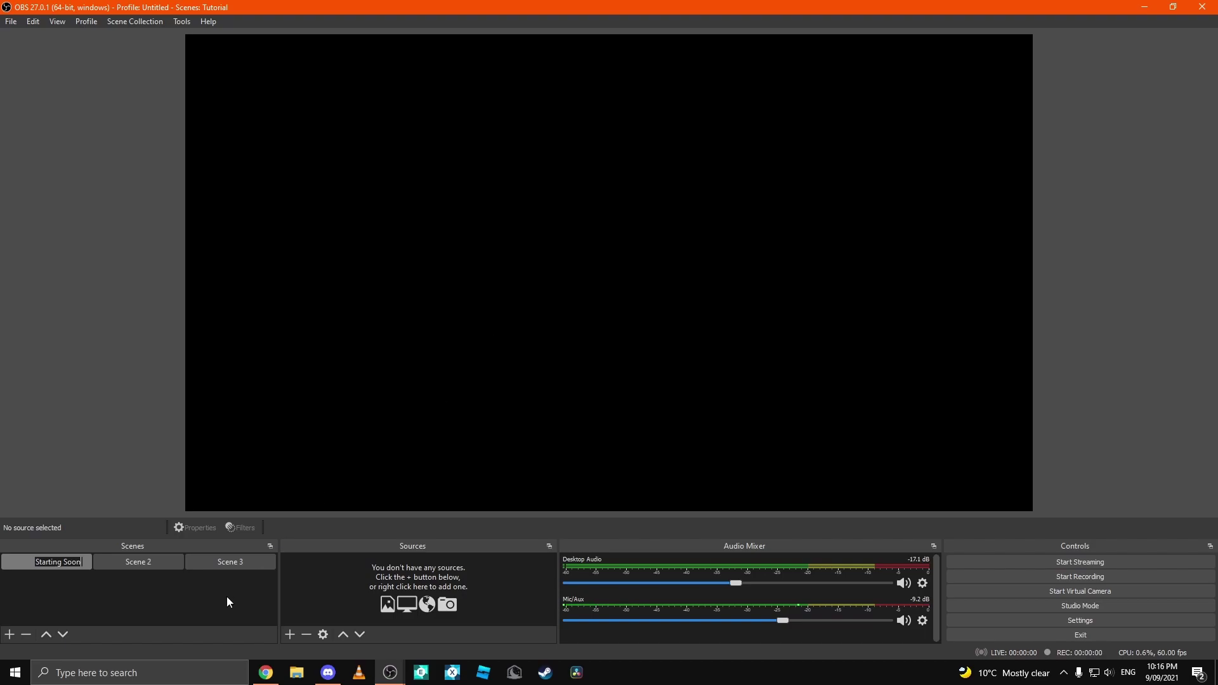
key("Return")
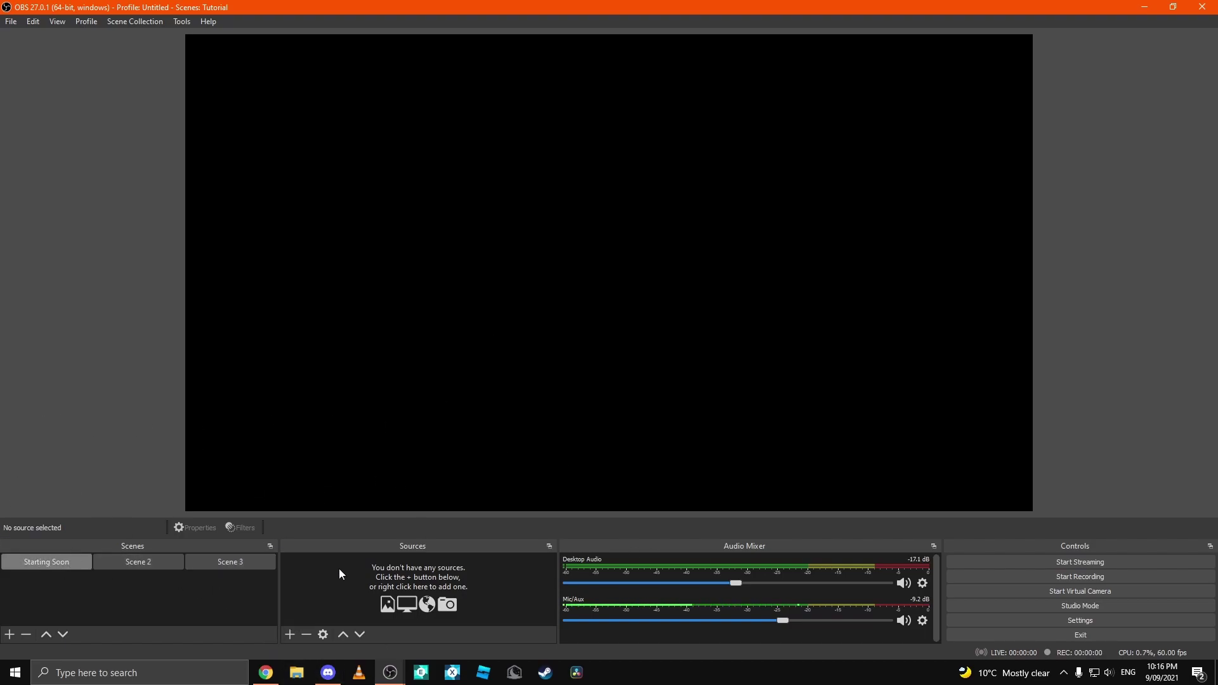
Add a Text (GDI+) source named 'Starting Soon txt'.
left_click(283, 633)
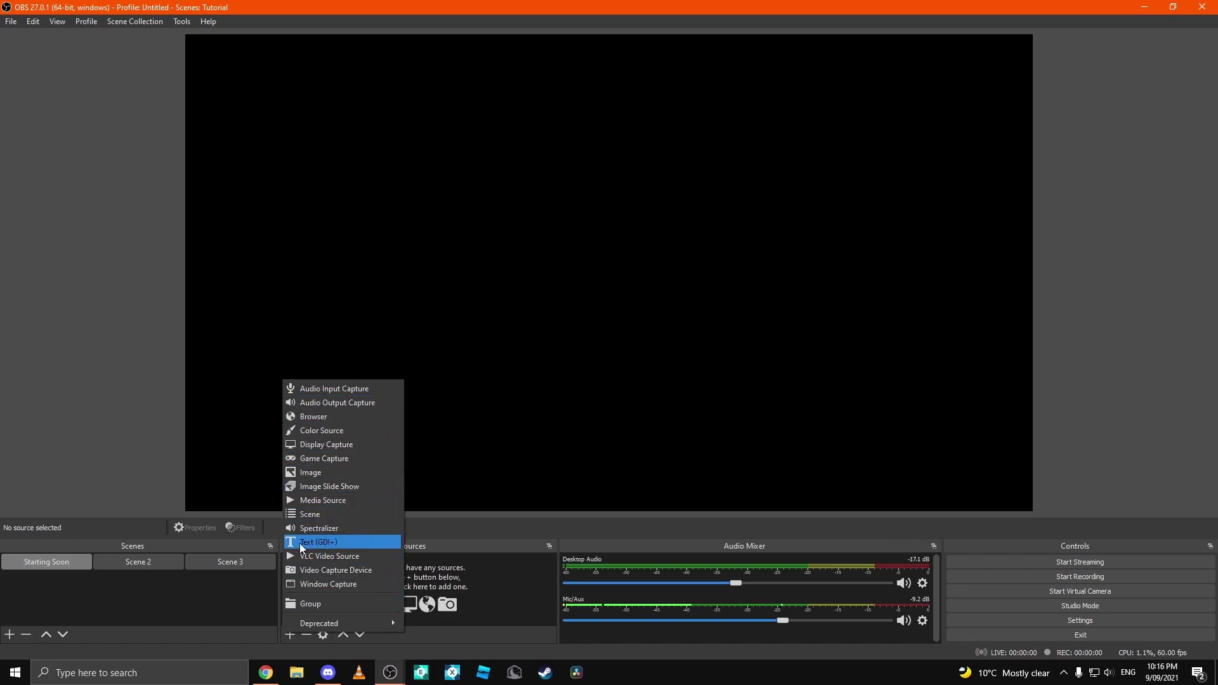
left_click(346, 540)
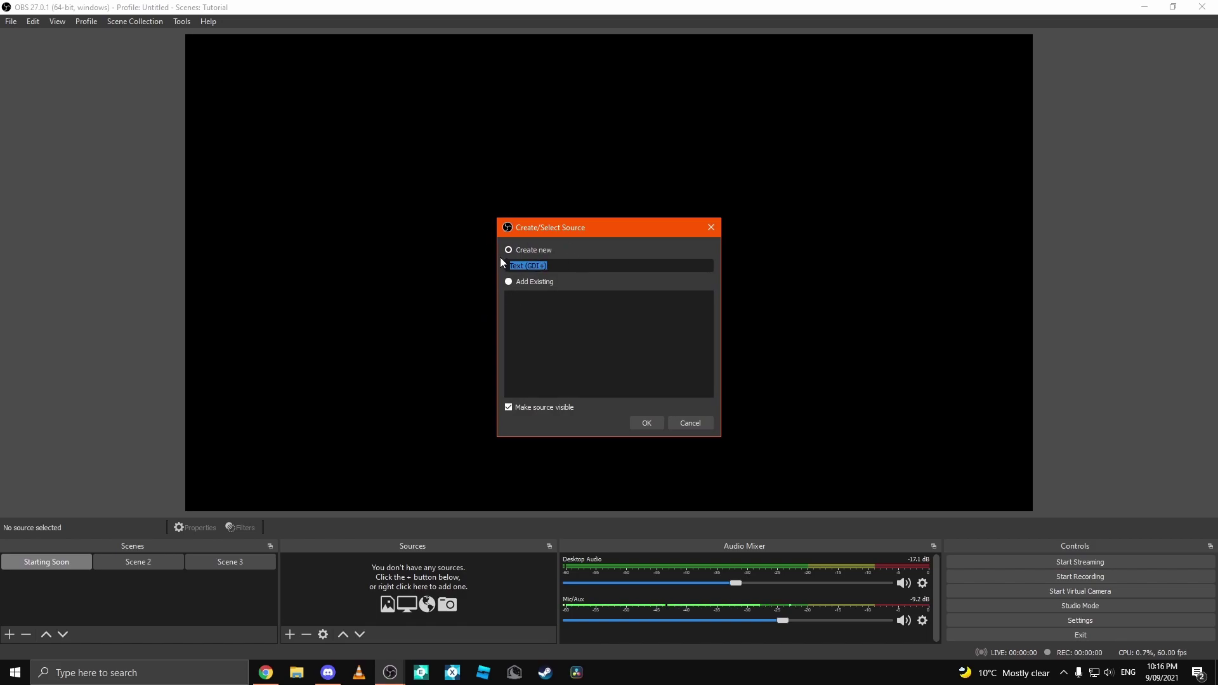
key("BackSpace")
type("Starting Soon txt")
left_click(635, 420)
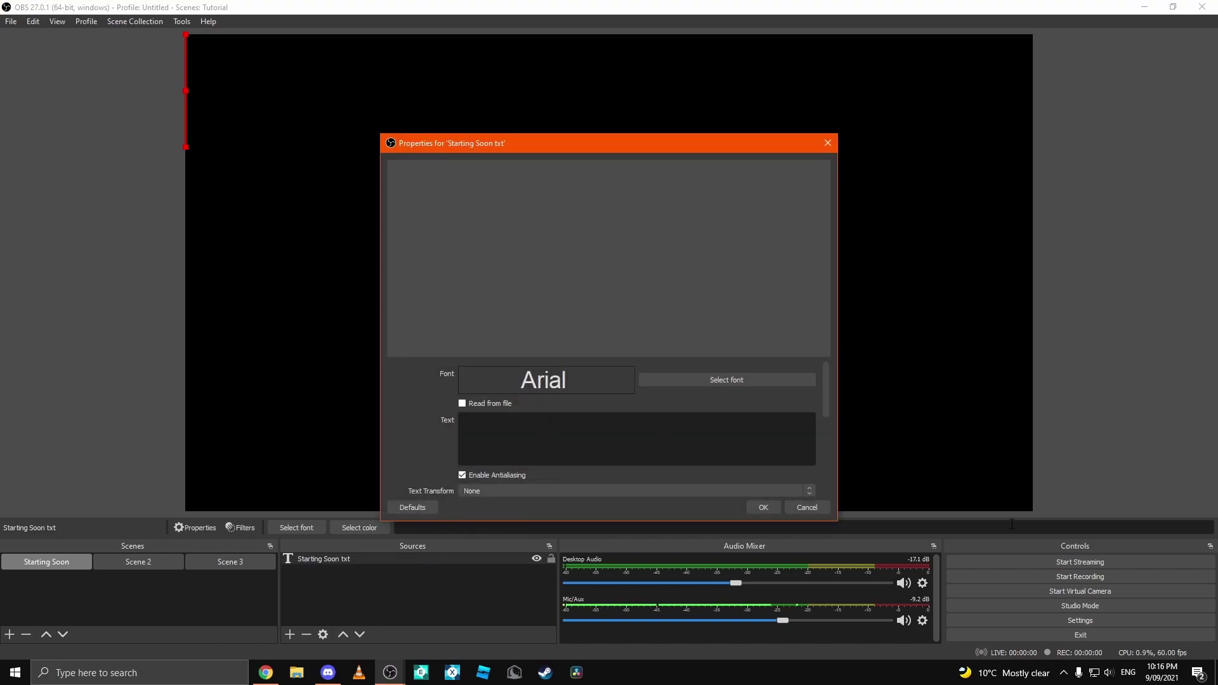
Set the text to 'Starting Soon!' in Luckiest Guy font and move it toward the centre.
left_click(731, 379)
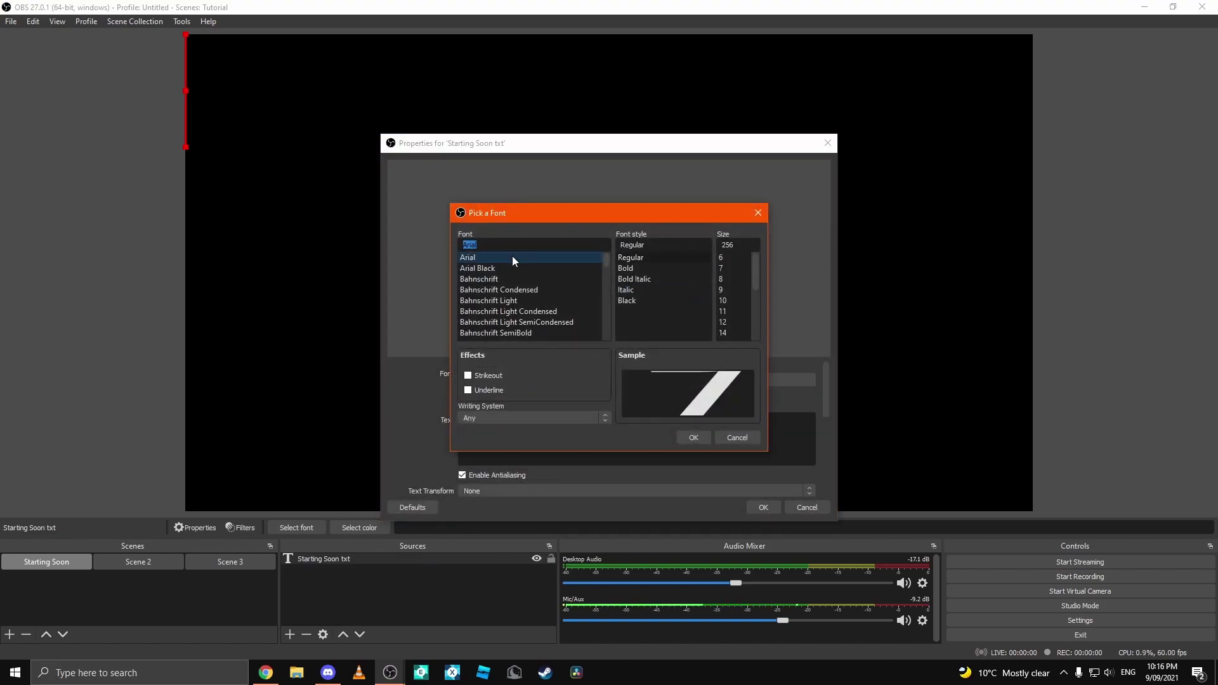
type("luck")
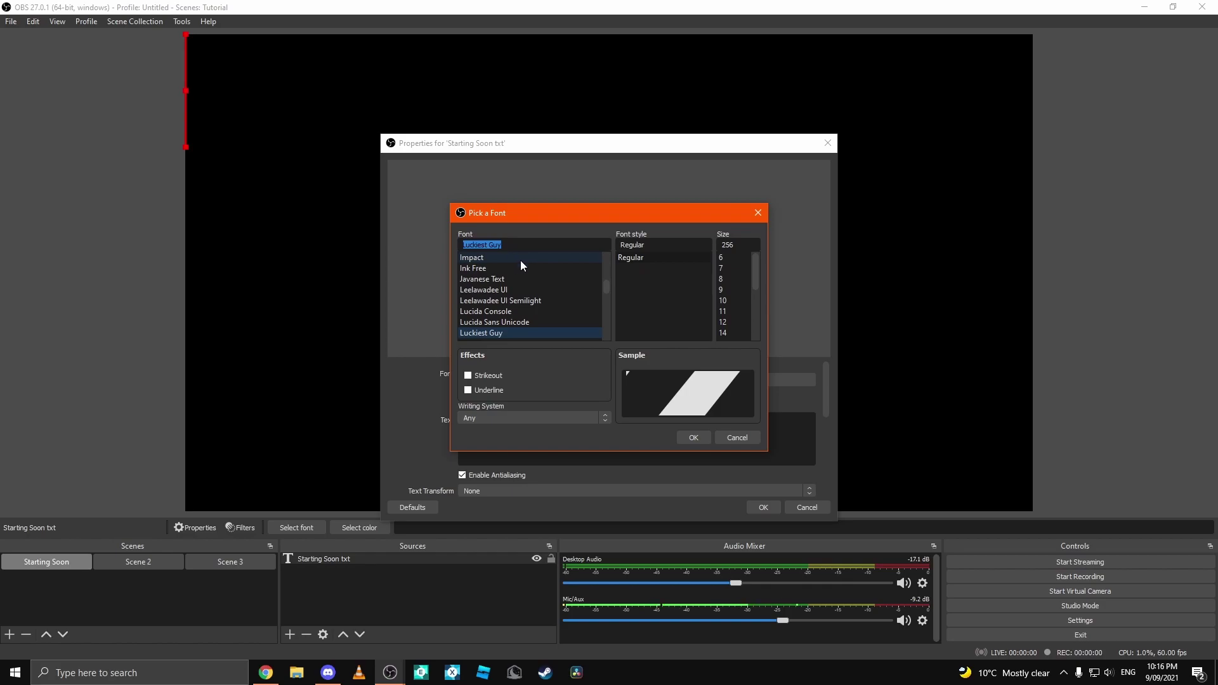
left_click(686, 439)
scroll(611, 430, "down", 1)
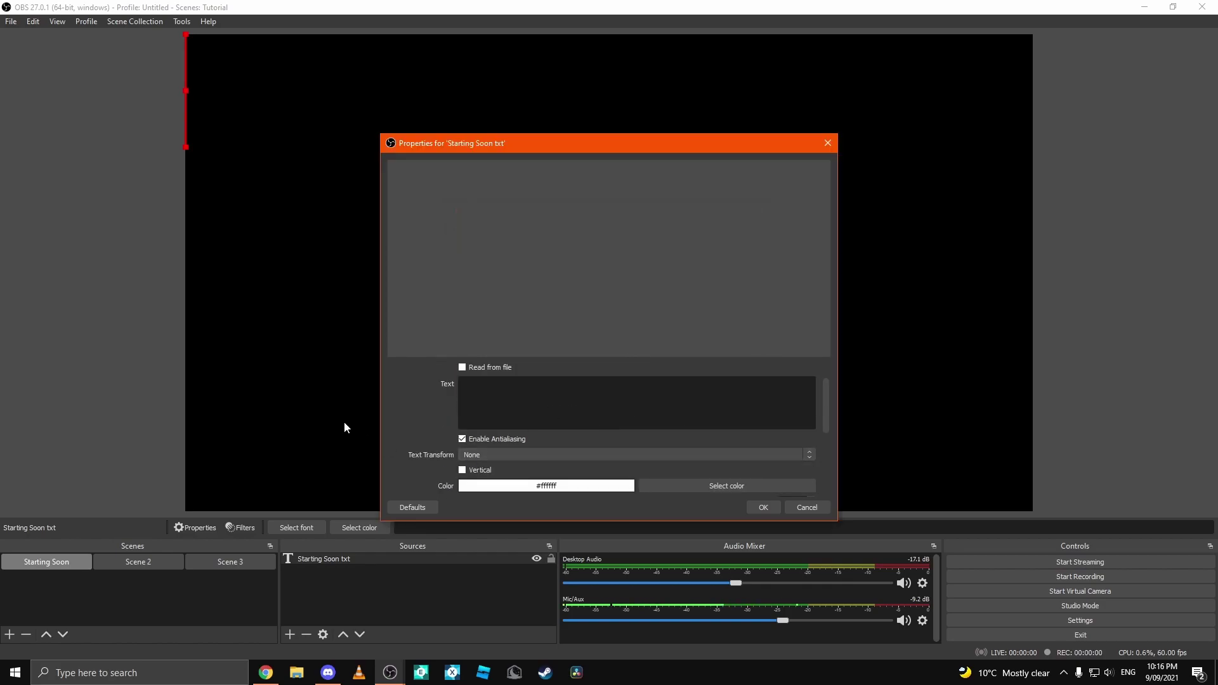
scroll(539, 439, "down", 3)
scroll(601, 476, "up", 4)
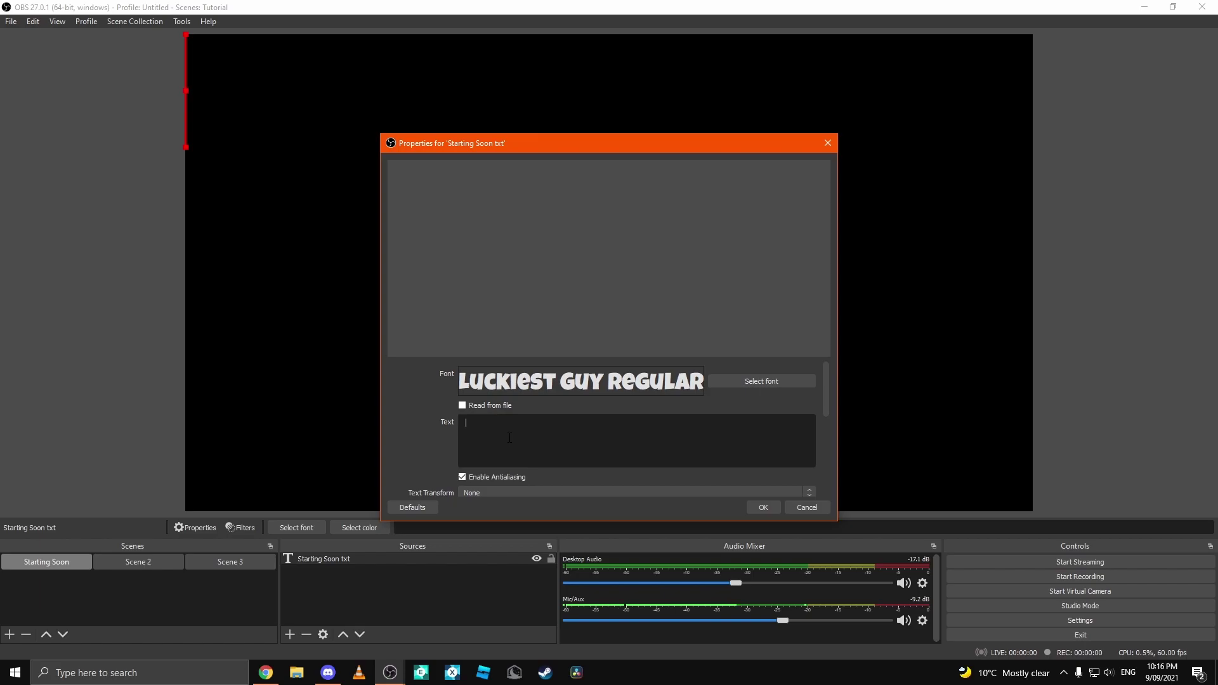
type("Starting")
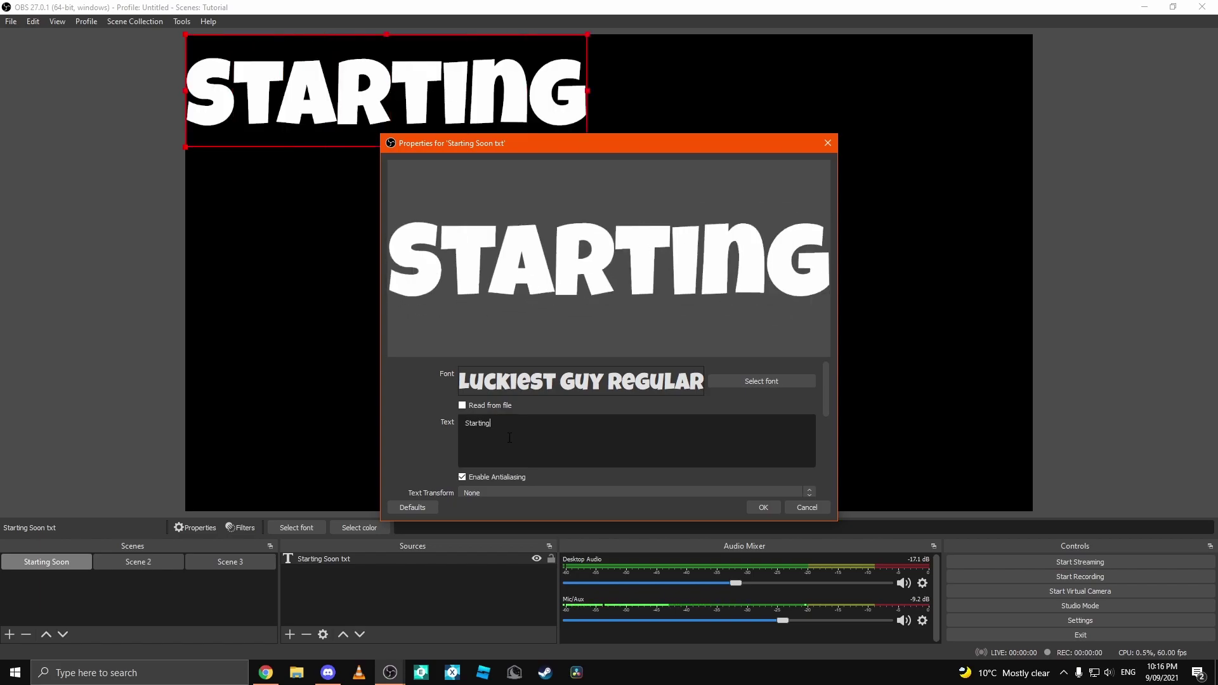
type(" Soon!")
scroll(444, 428, "down", 3)
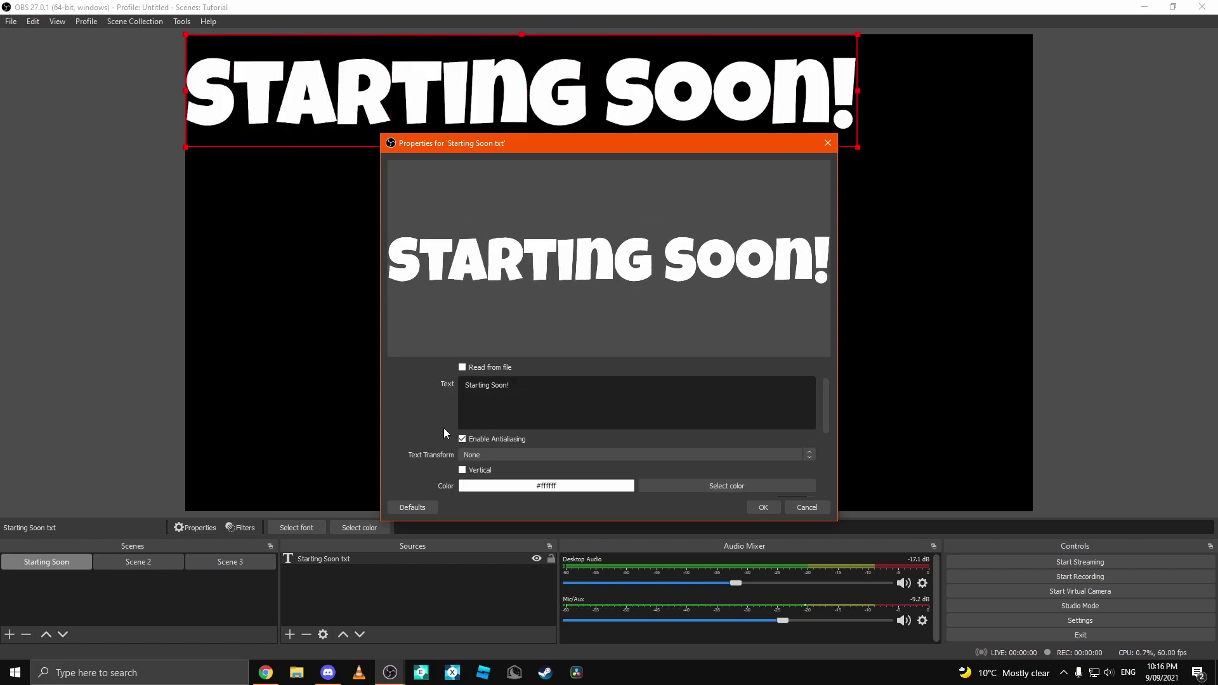
left_click(766, 506)
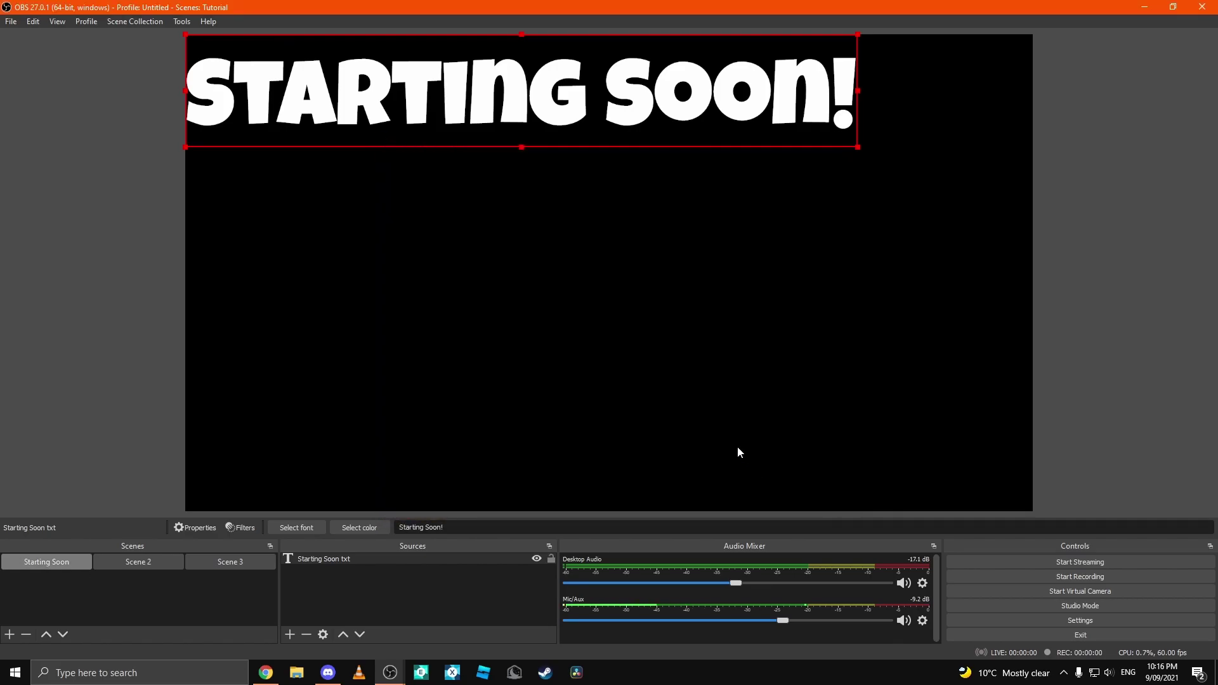
left_click_drag(536, 113, 608, 230)
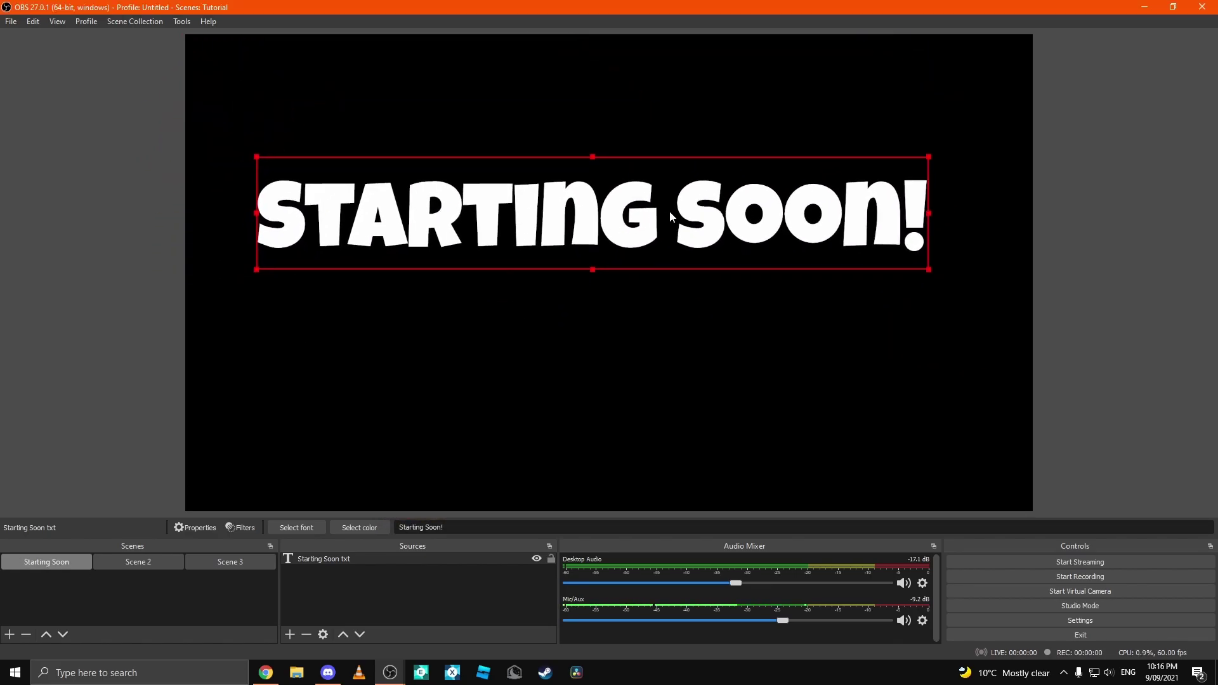
Apply Transform > Center to screen to the Starting Soon! text, then deselect it.
right_click(564, 213)
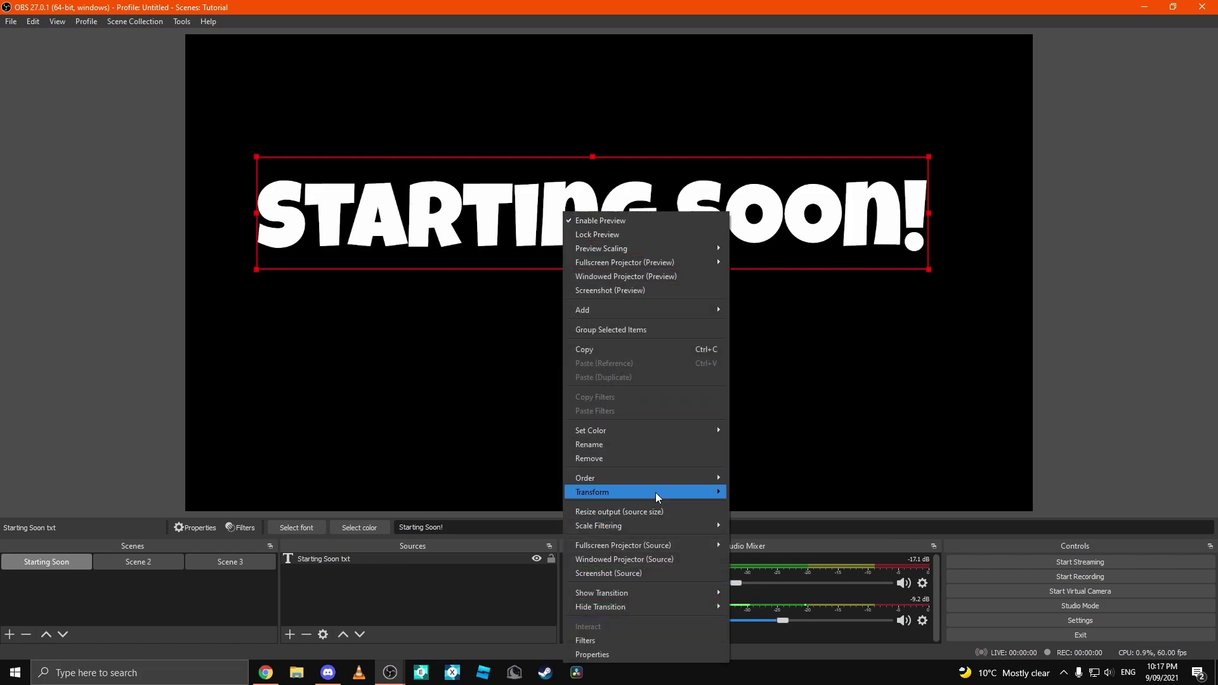
mouse_move(655, 492)
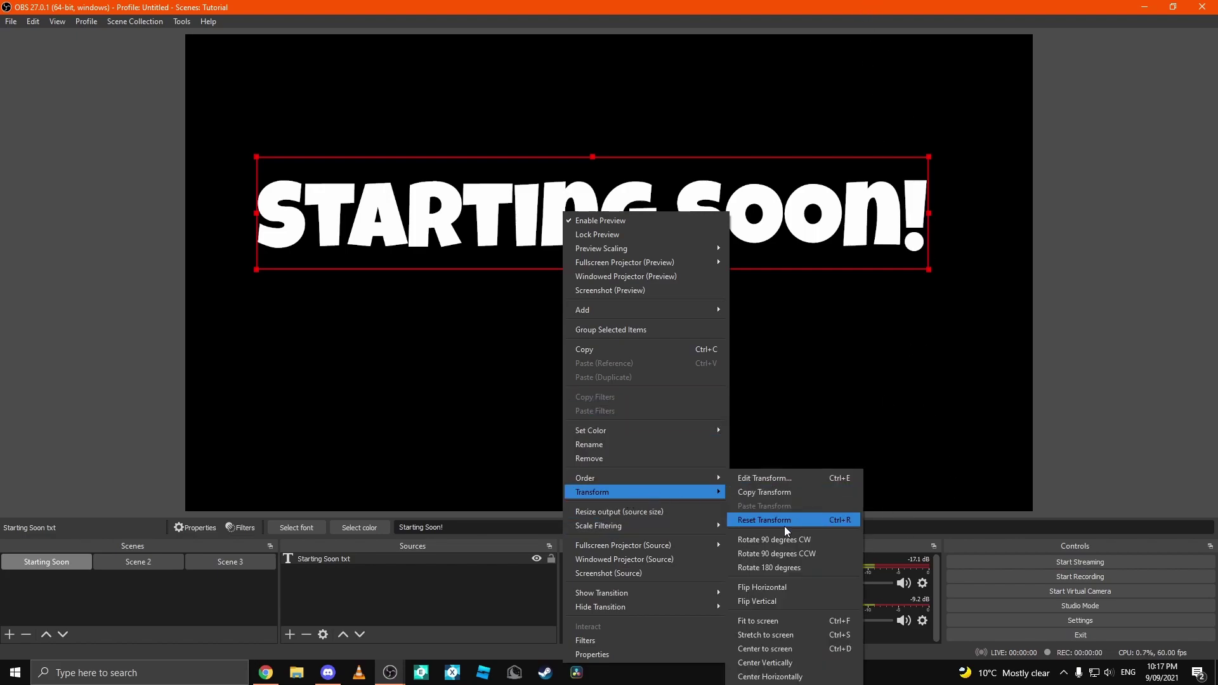
left_click(785, 653)
left_click(66, 155)
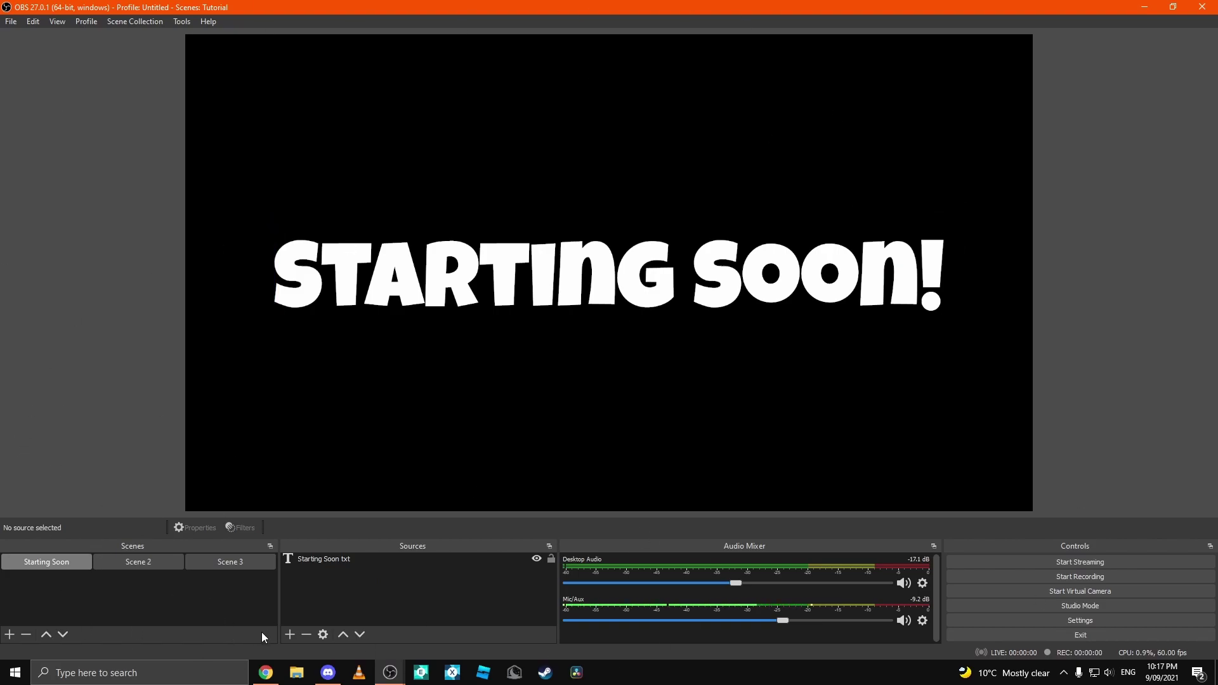
Add an Image source showing thumb (23).jpg from the Downloads folder.
left_click(288, 635)
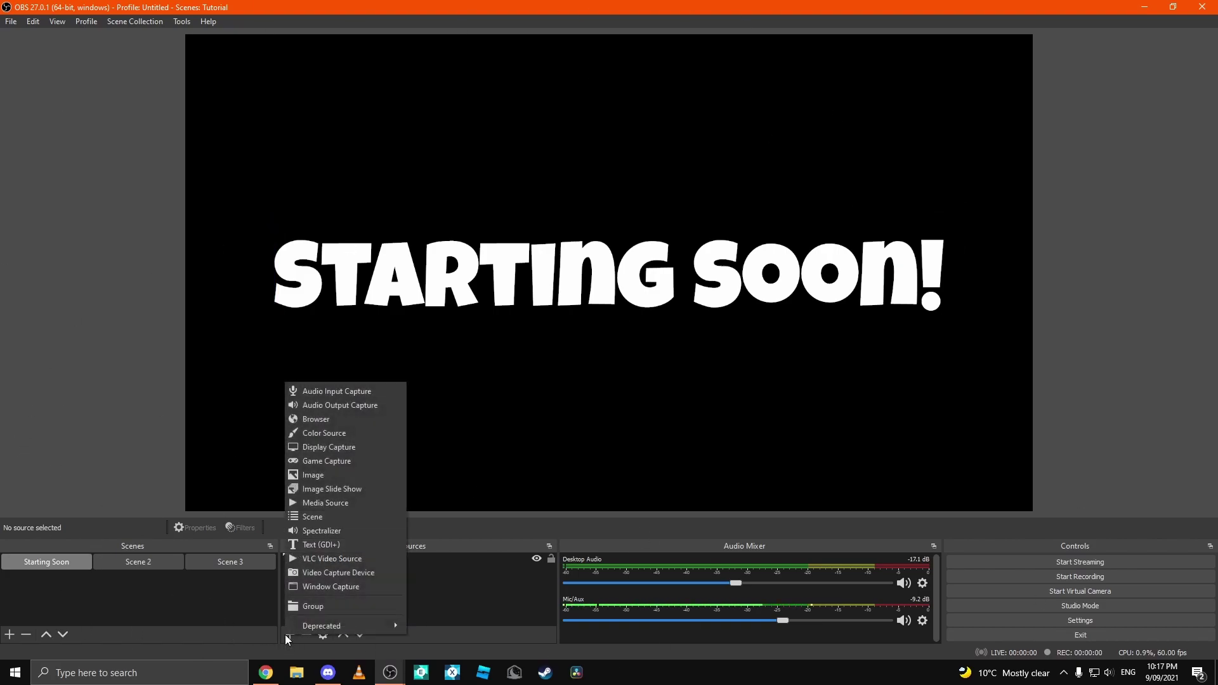
left_click(313, 474)
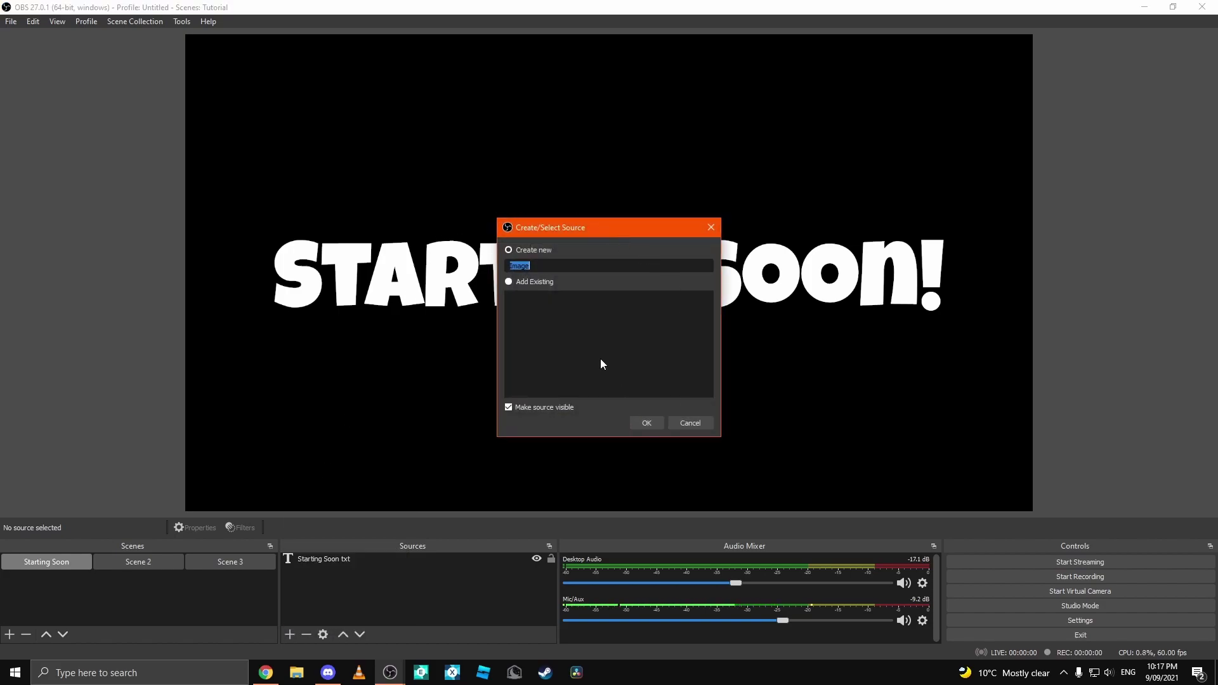
left_click(647, 423)
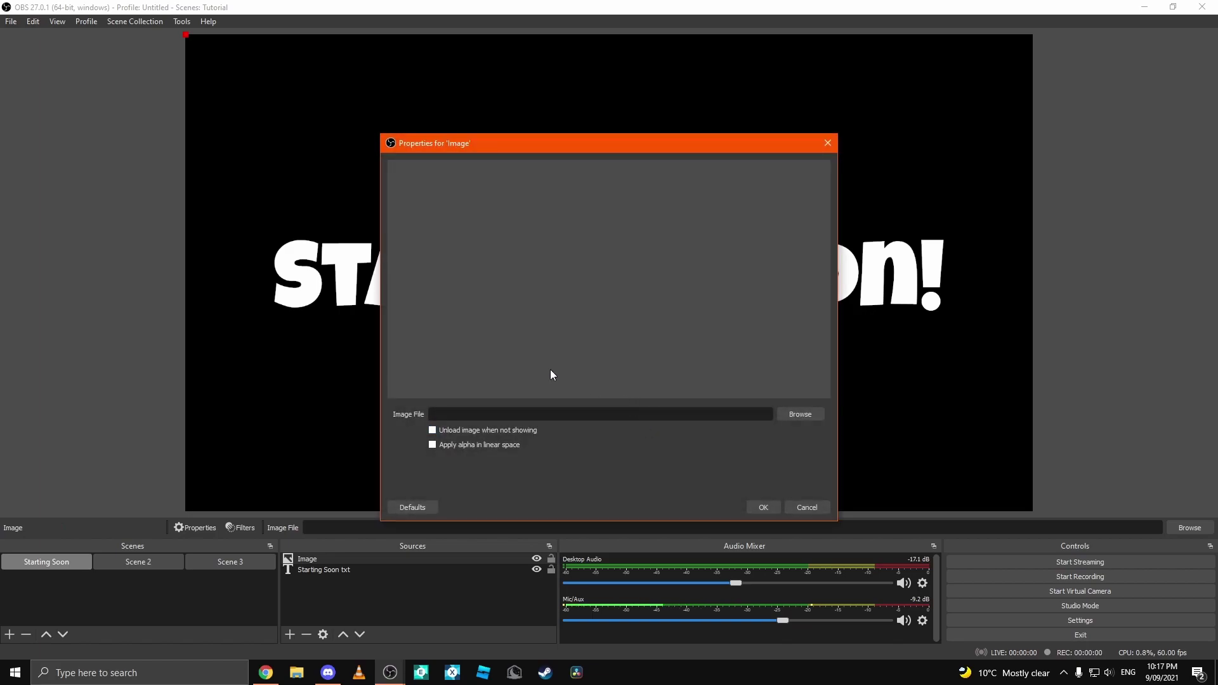
left_click(783, 417)
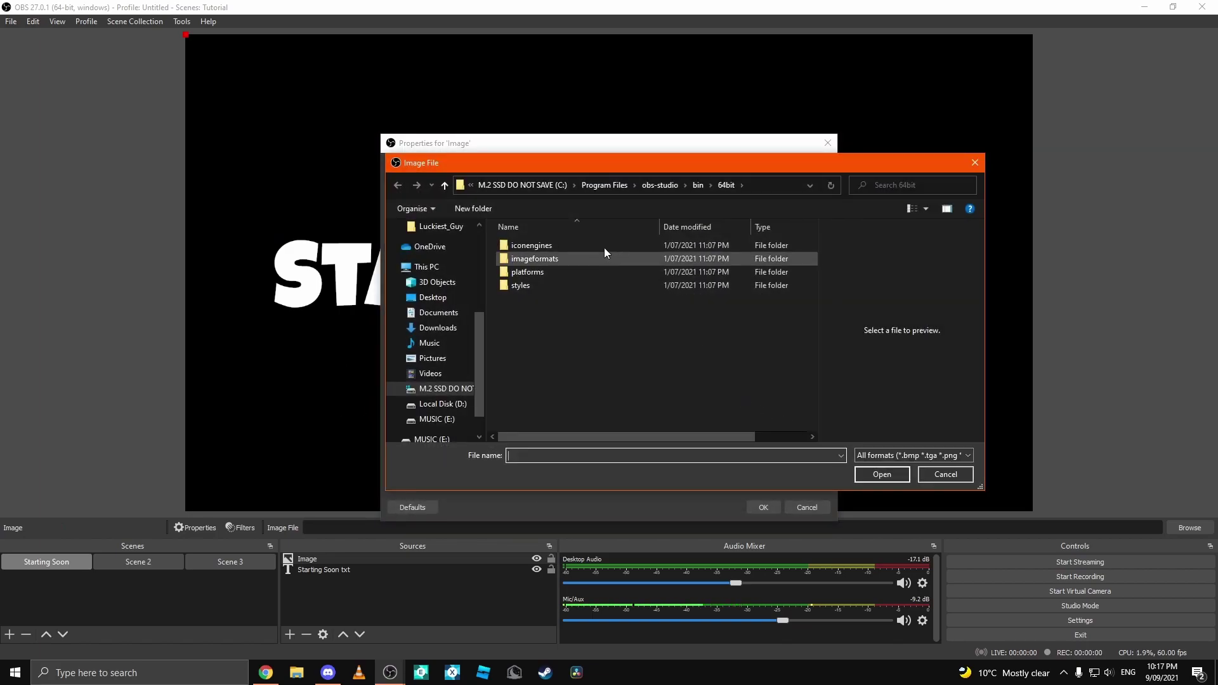
left_click(432, 358)
scroll(431, 285, "up", 3)
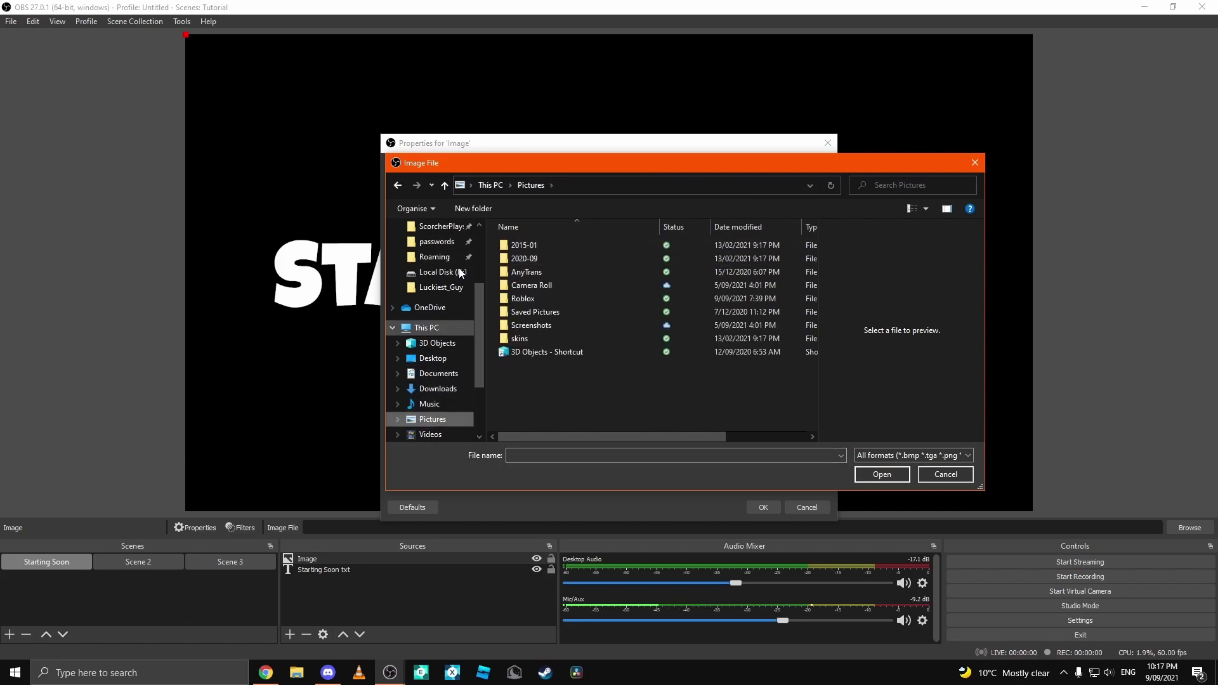
left_click(435, 242)
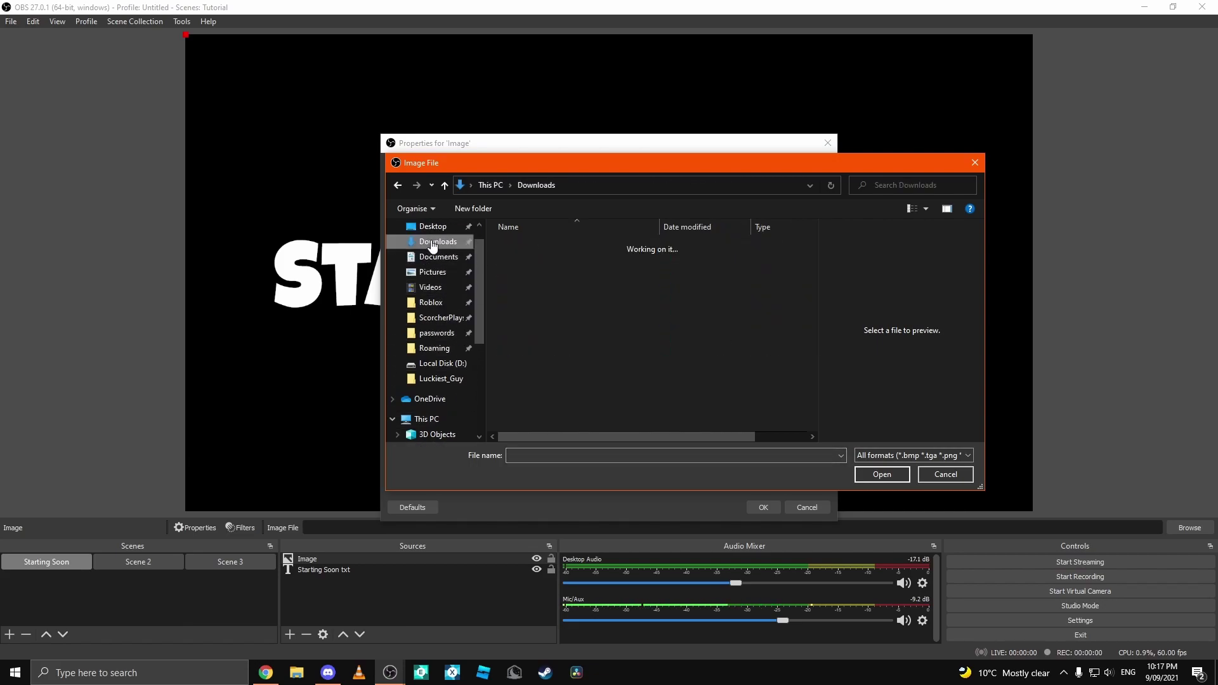
left_click(517, 261)
left_click(881, 475)
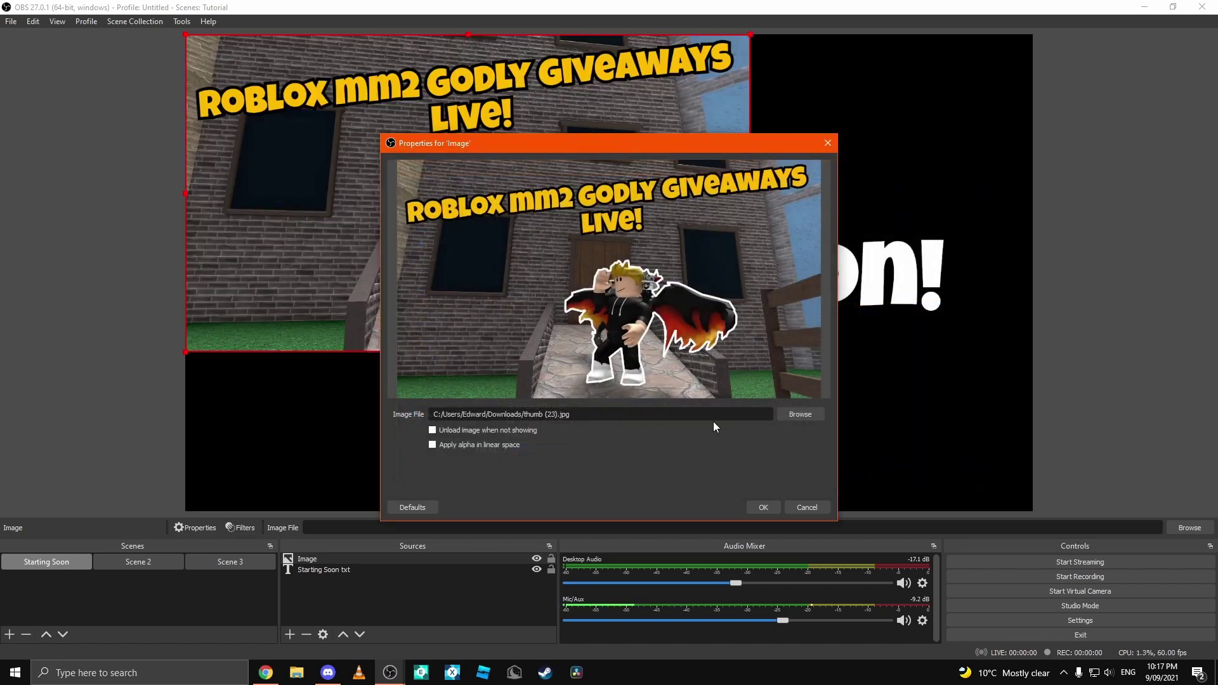
left_click(759, 506)
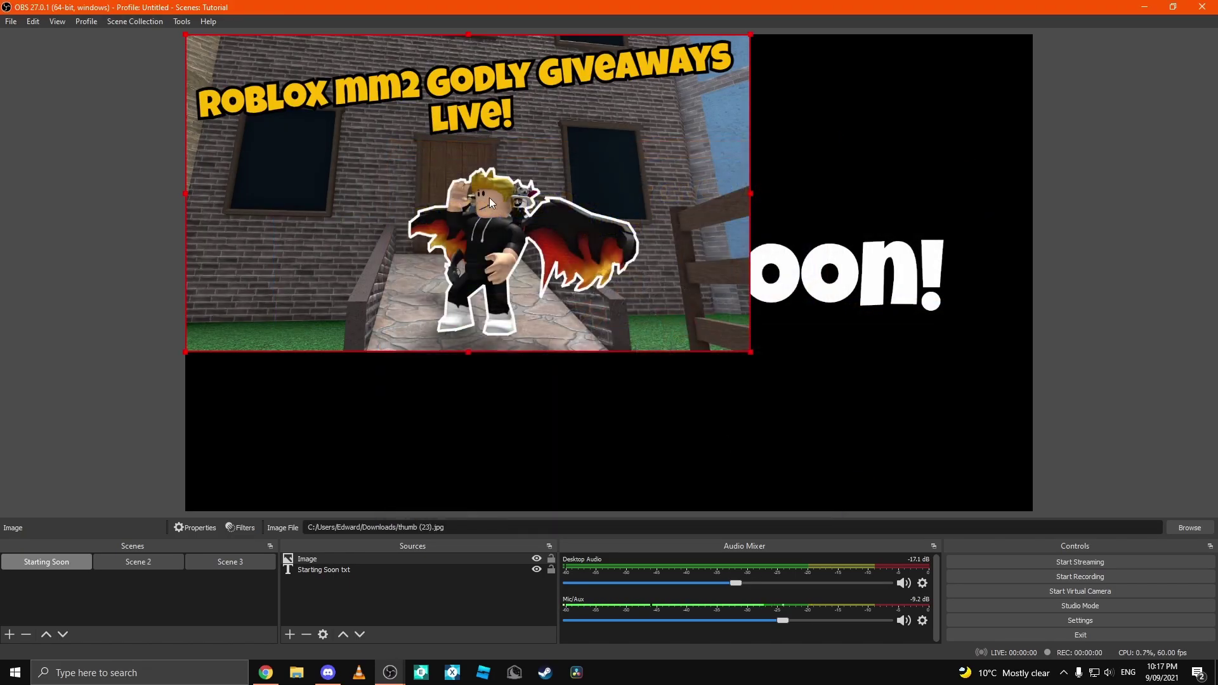
Layer the thumbnail beneath the text, then resize, crop and reposition the character image.
left_click_drag(477, 193, 713, 223)
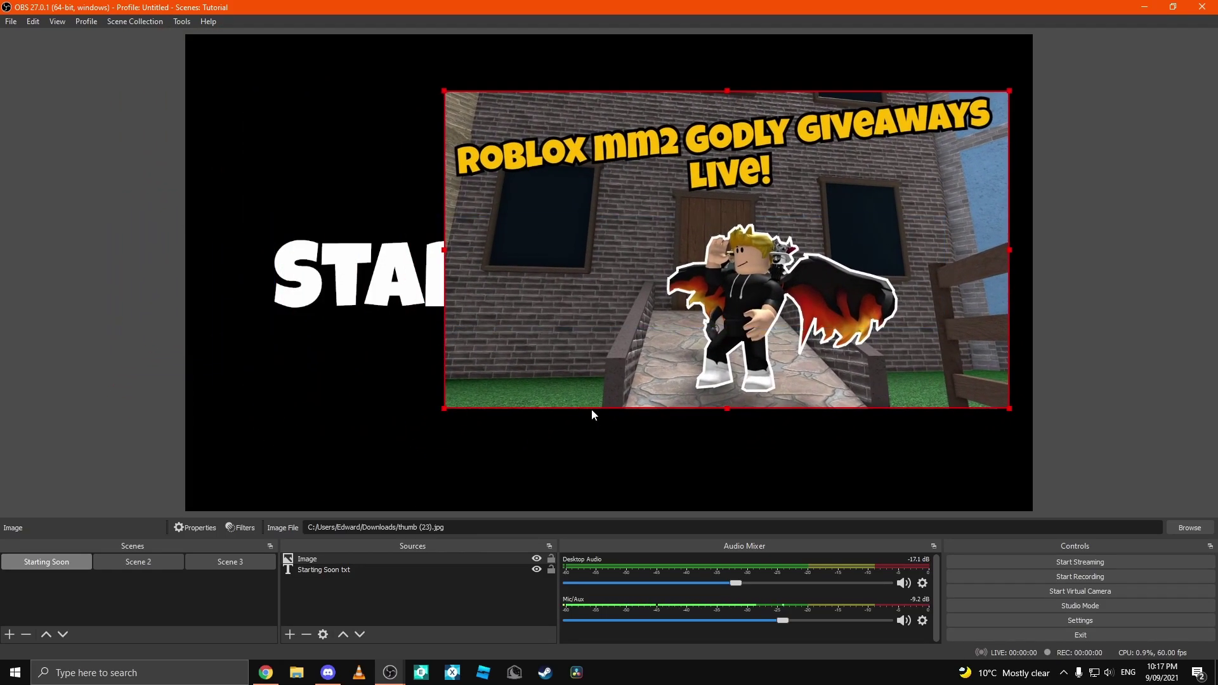
left_click_drag(579, 353, 497, 406)
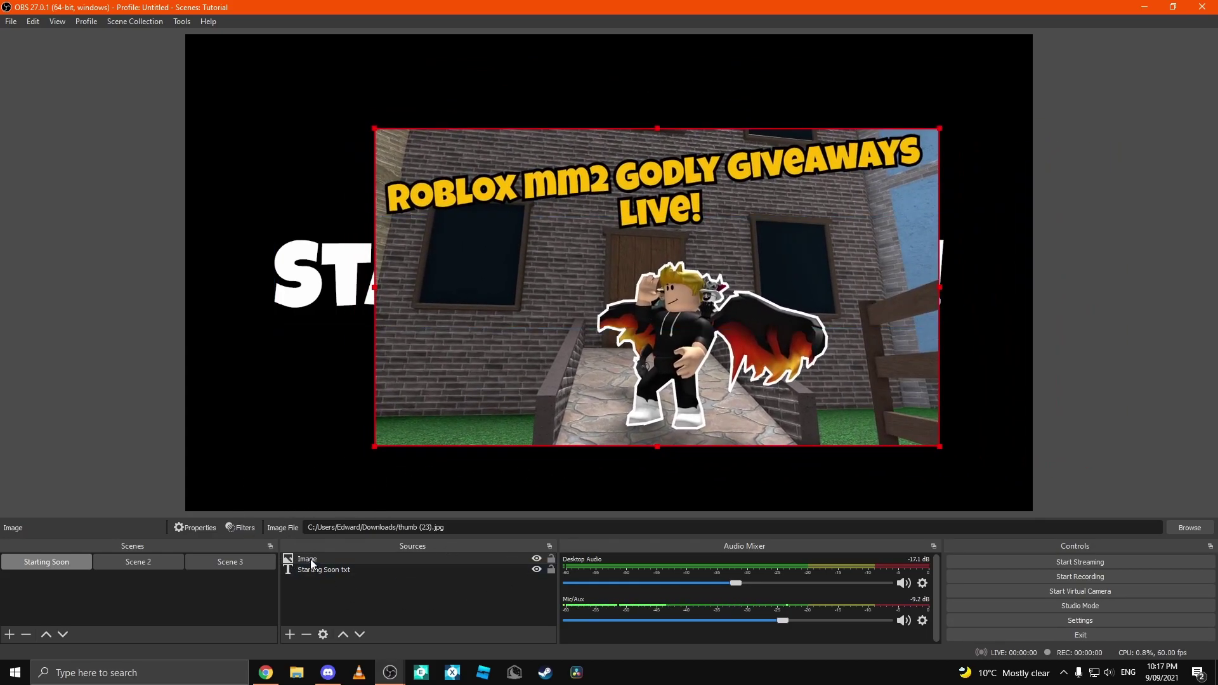
mouse_move(311, 559)
left_mouse_down()
mouse_move(337, 564)
mouse_move(338, 580)
mouse_move(313, 574)
left_mouse_up()
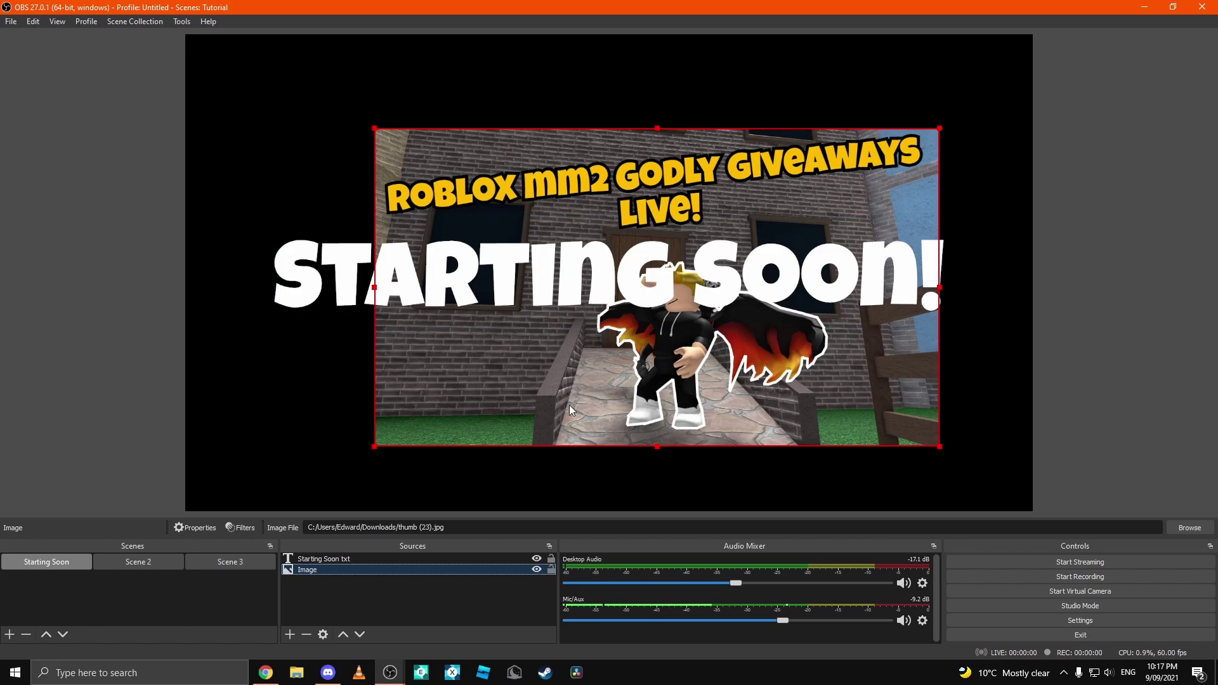
left_click_drag(572, 411, 517, 470)
left_click_drag(328, 161, 318, 250)
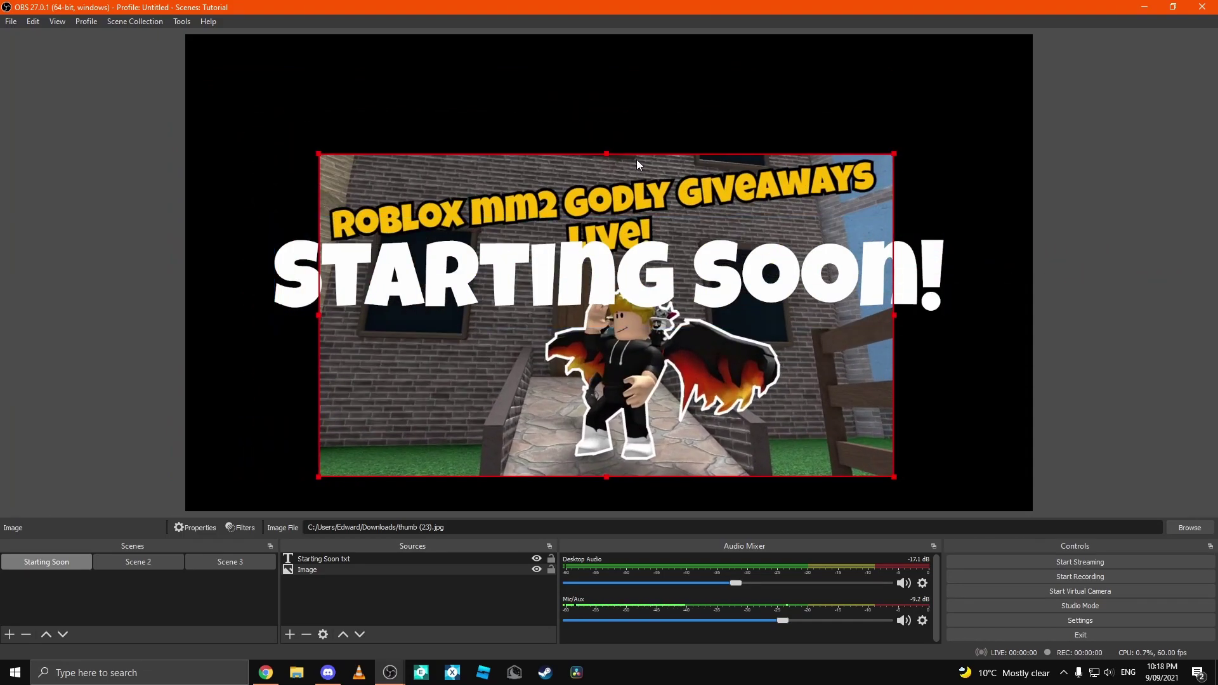
left_click_drag(608, 154, 678, 163)
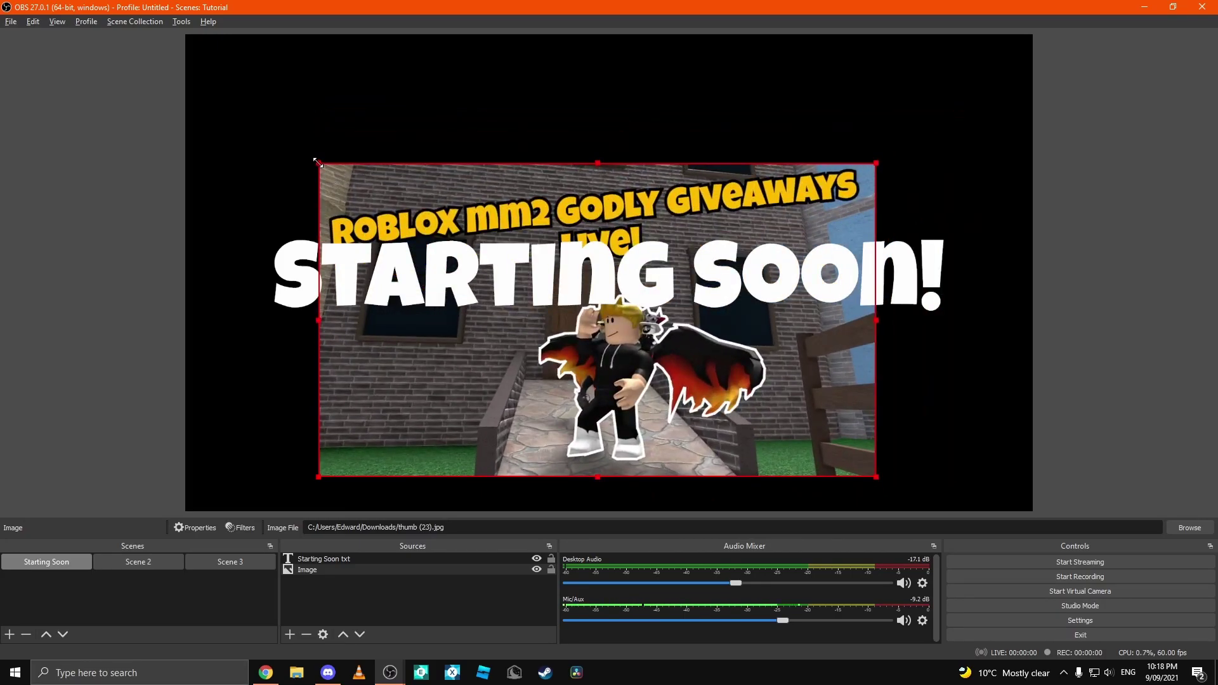
left_click_drag(318, 163, 535, 293)
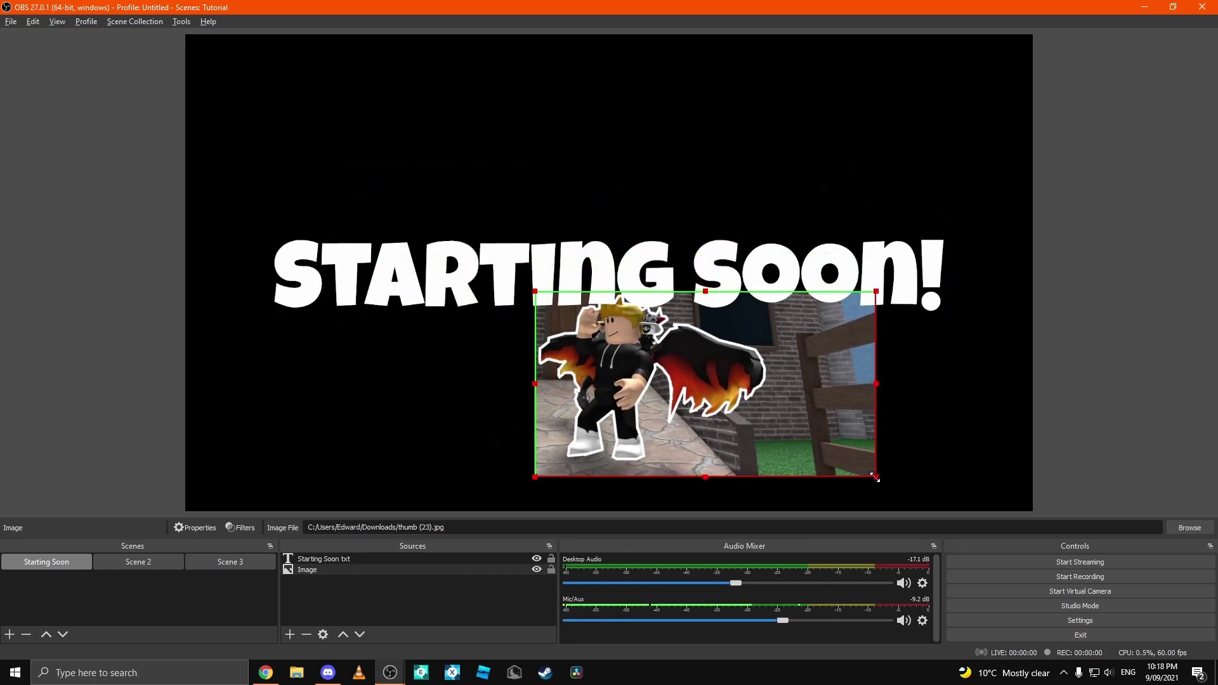
left_click_drag(874, 477, 771, 466)
left_click_drag(669, 380, 424, 187)
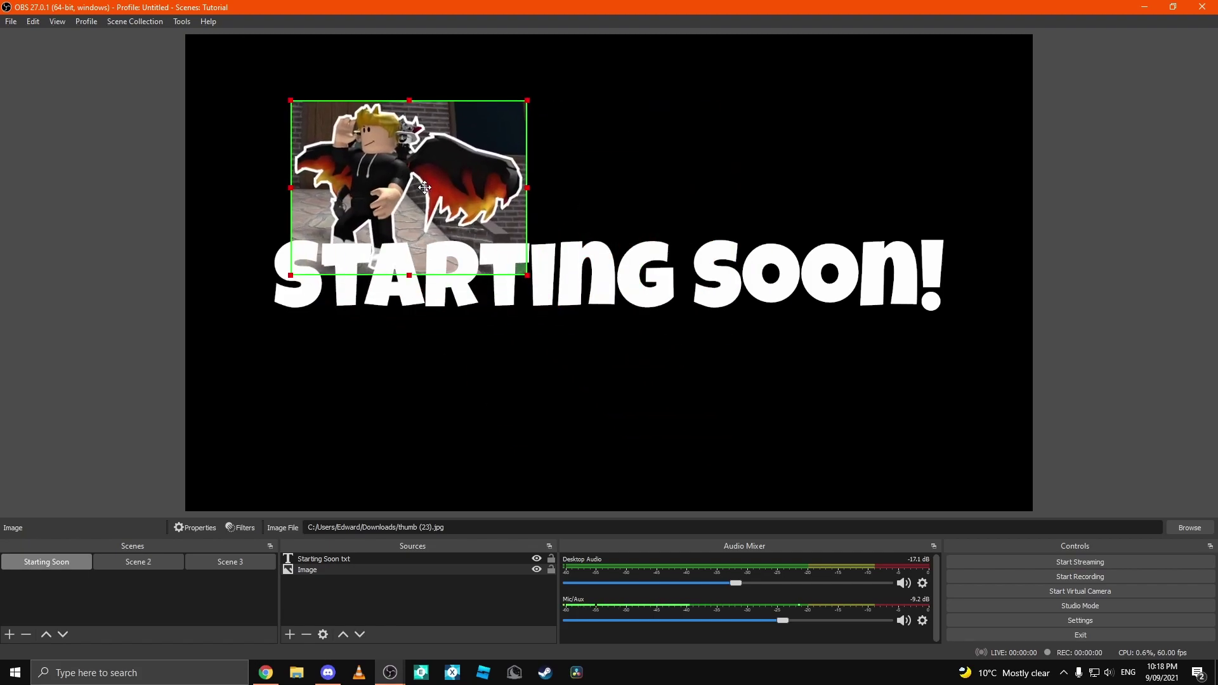
Stretch the image to fill the whole canvas and deselect it.
right_click(382, 163)
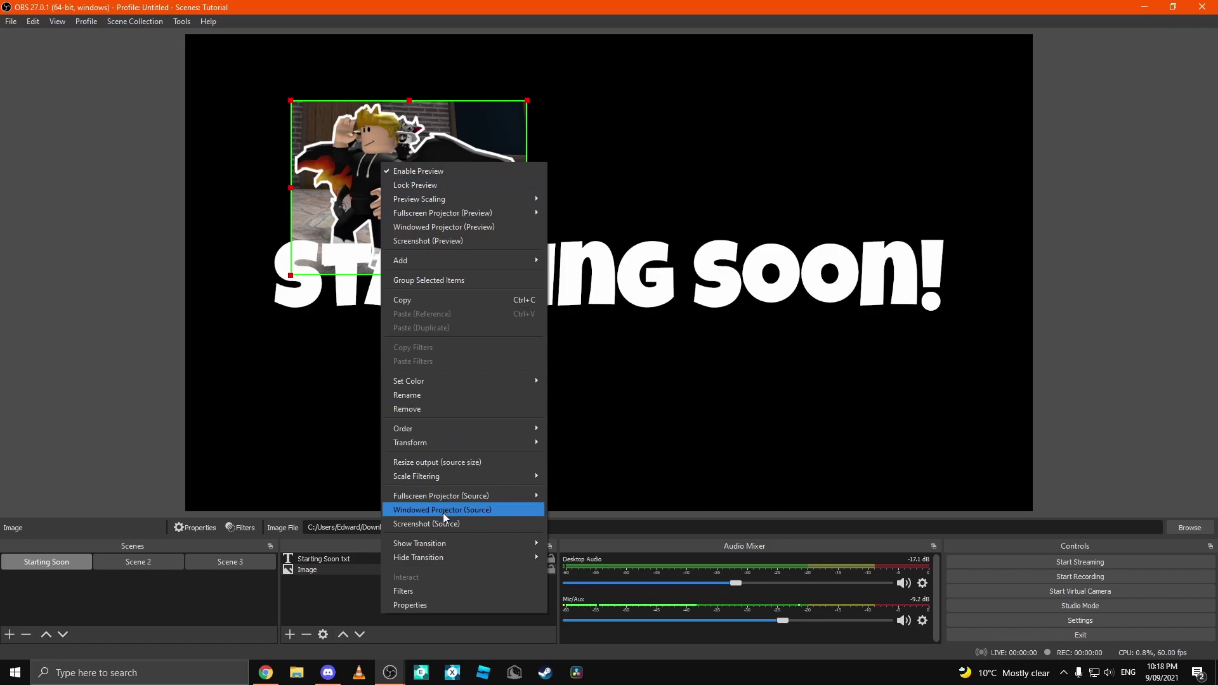
mouse_move(447, 442)
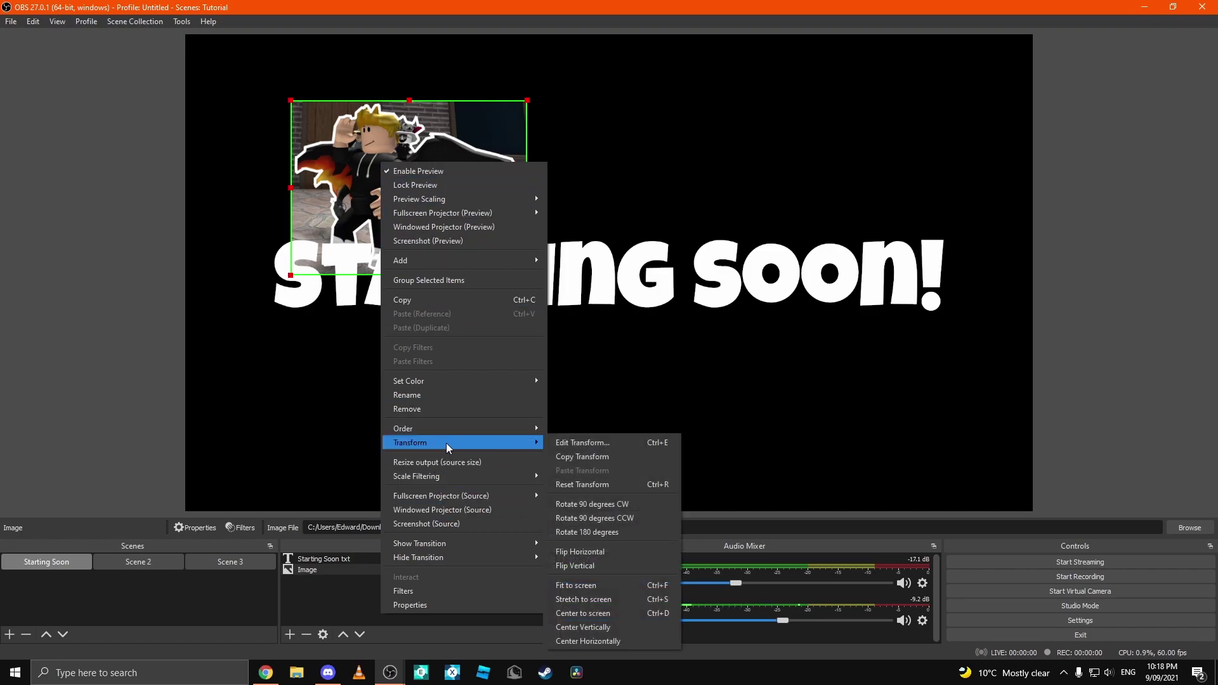
left_click(584, 593)
left_click(90, 368)
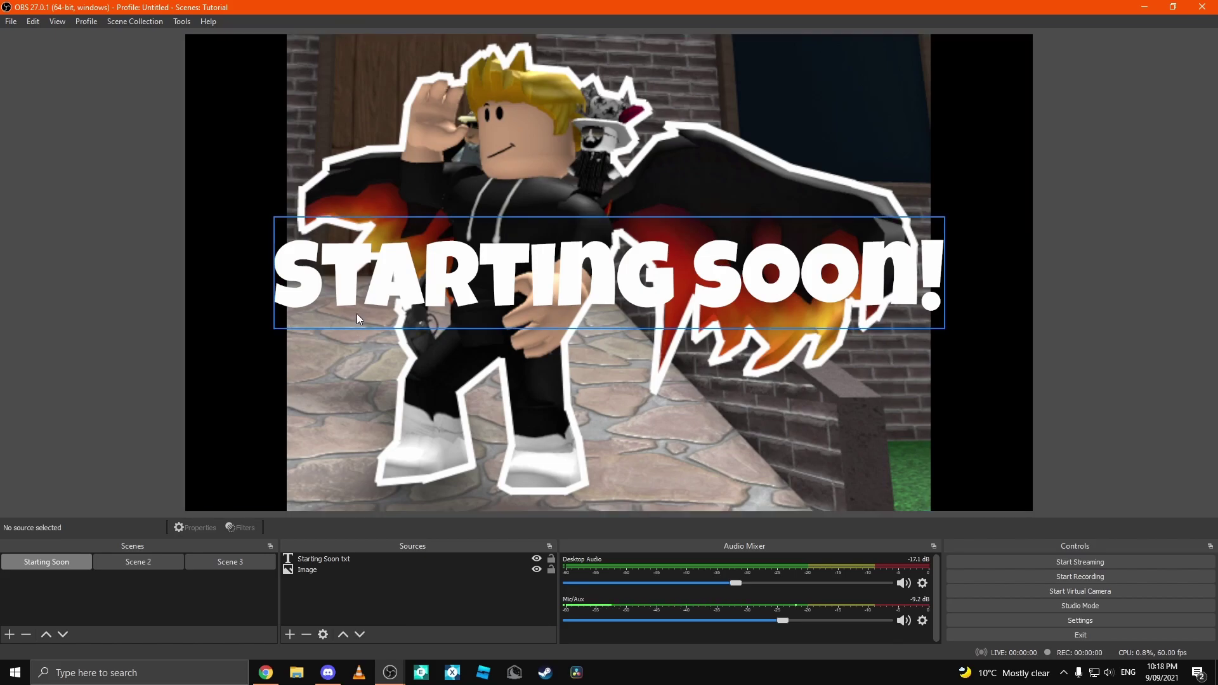
Give the Starting Soon! text a black outline of size 20.
left_click(442, 286)
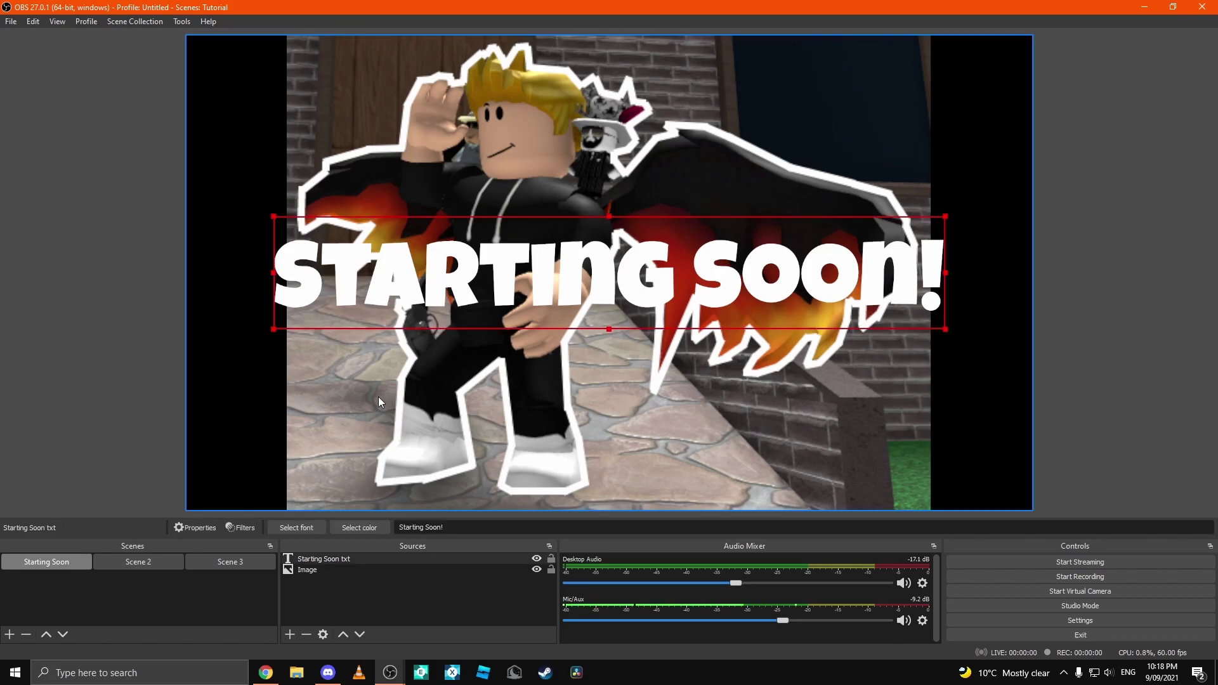
left_click(194, 528)
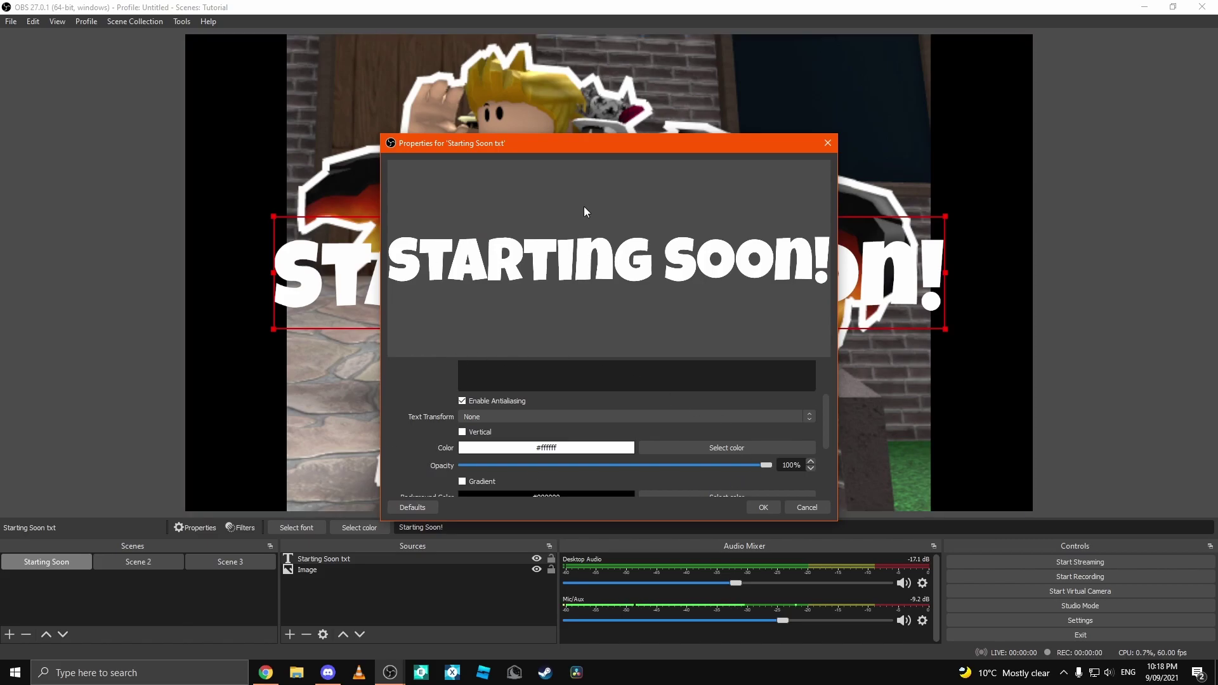
left_click_drag(568, 137, 568, 51)
scroll(450, 373, "down", 2)
scroll(450, 374, "down", 1)
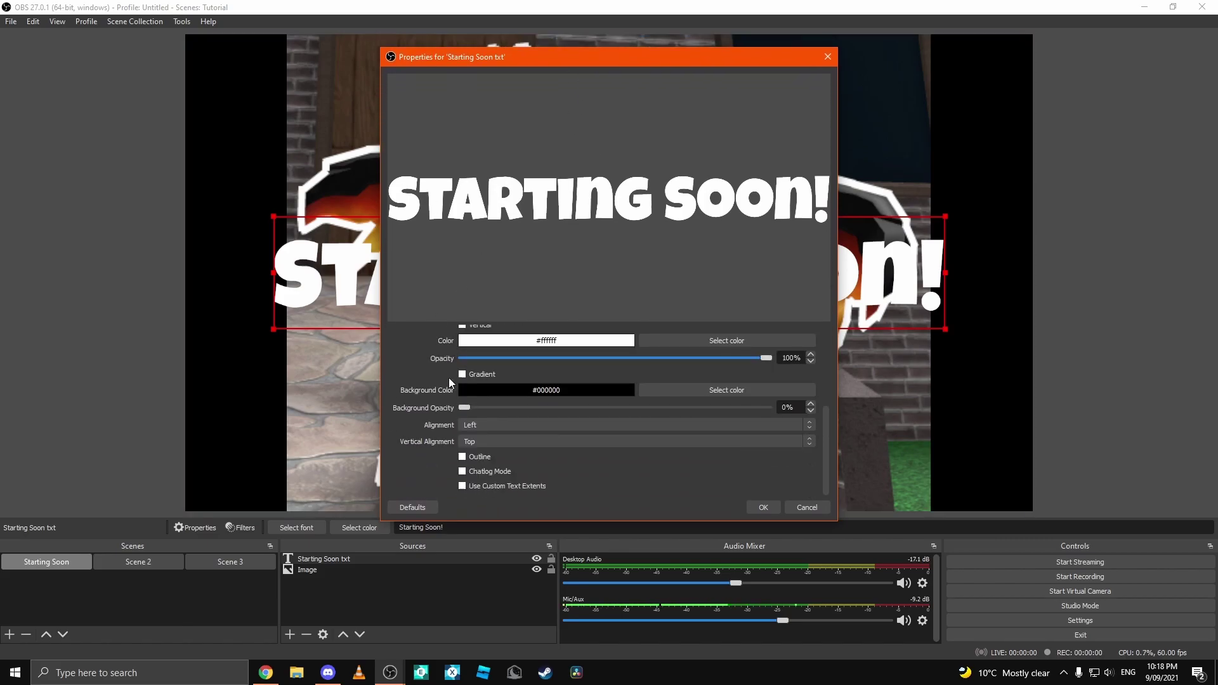
left_click(462, 457)
scroll(432, 439, "down", 1)
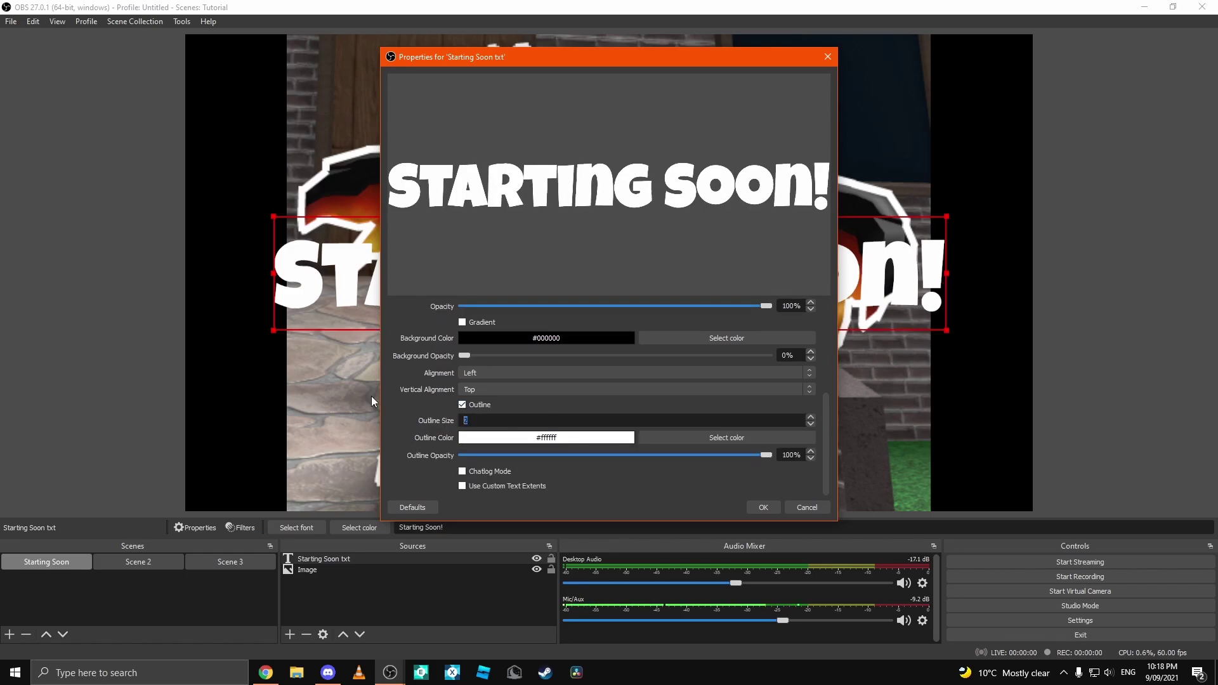
type("20")
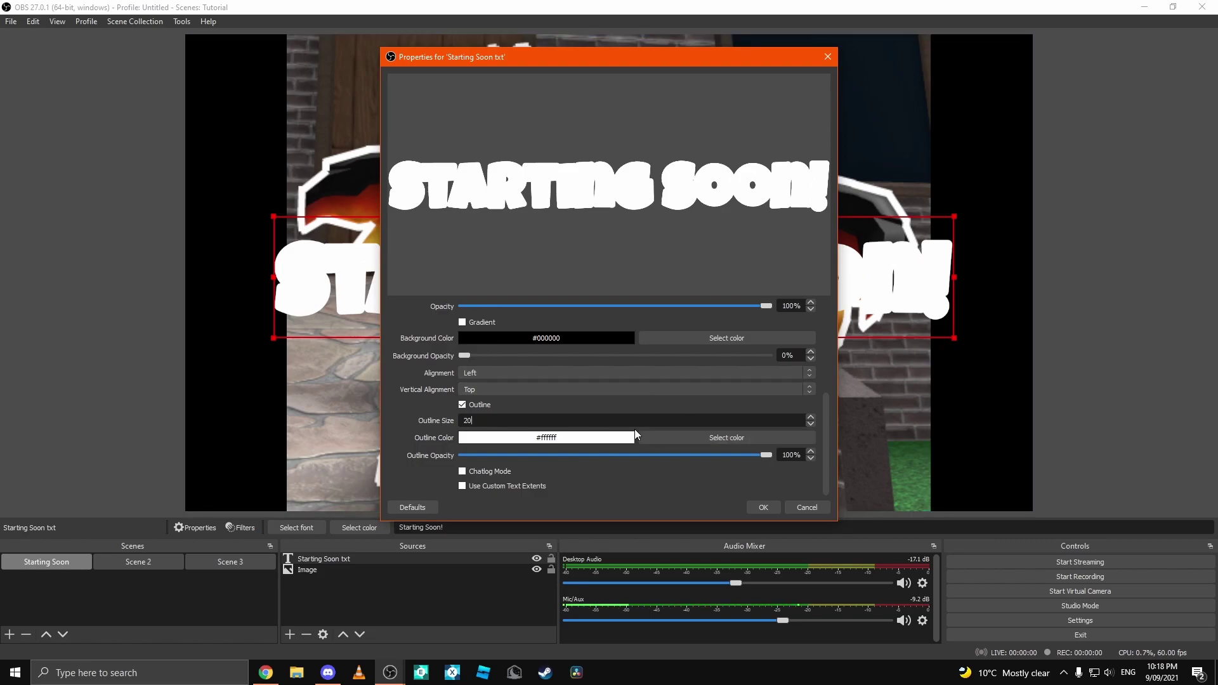
left_click(690, 439)
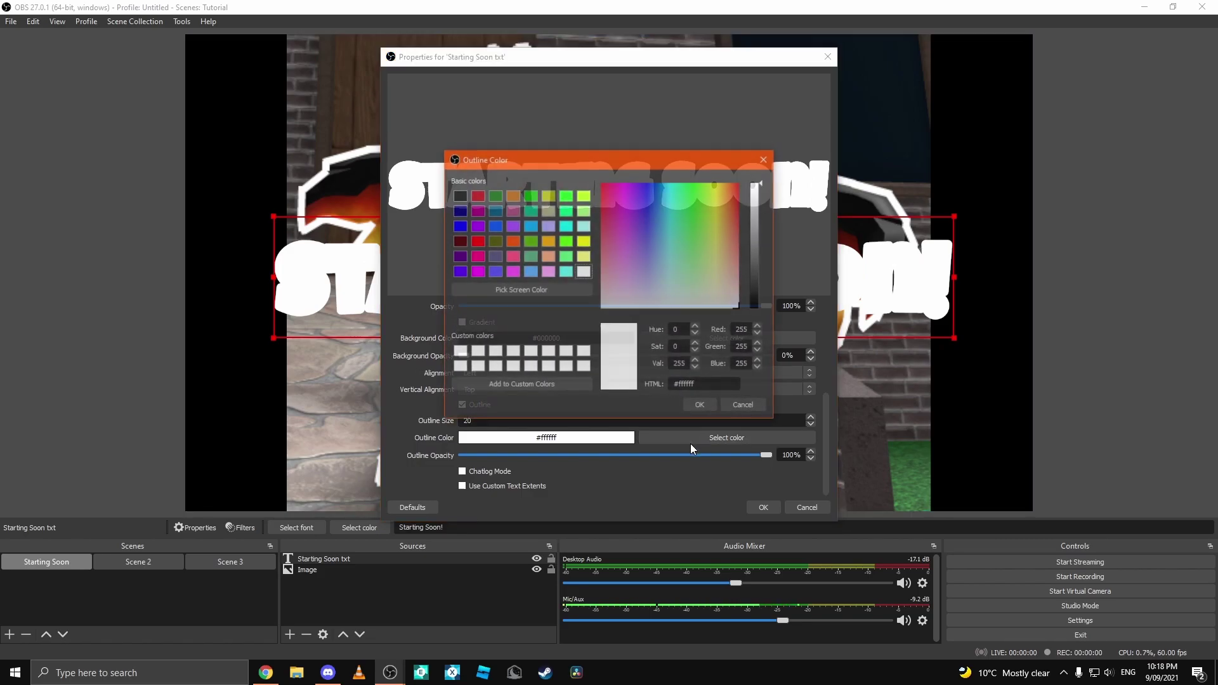
left_click(458, 196)
left_click(700, 404)
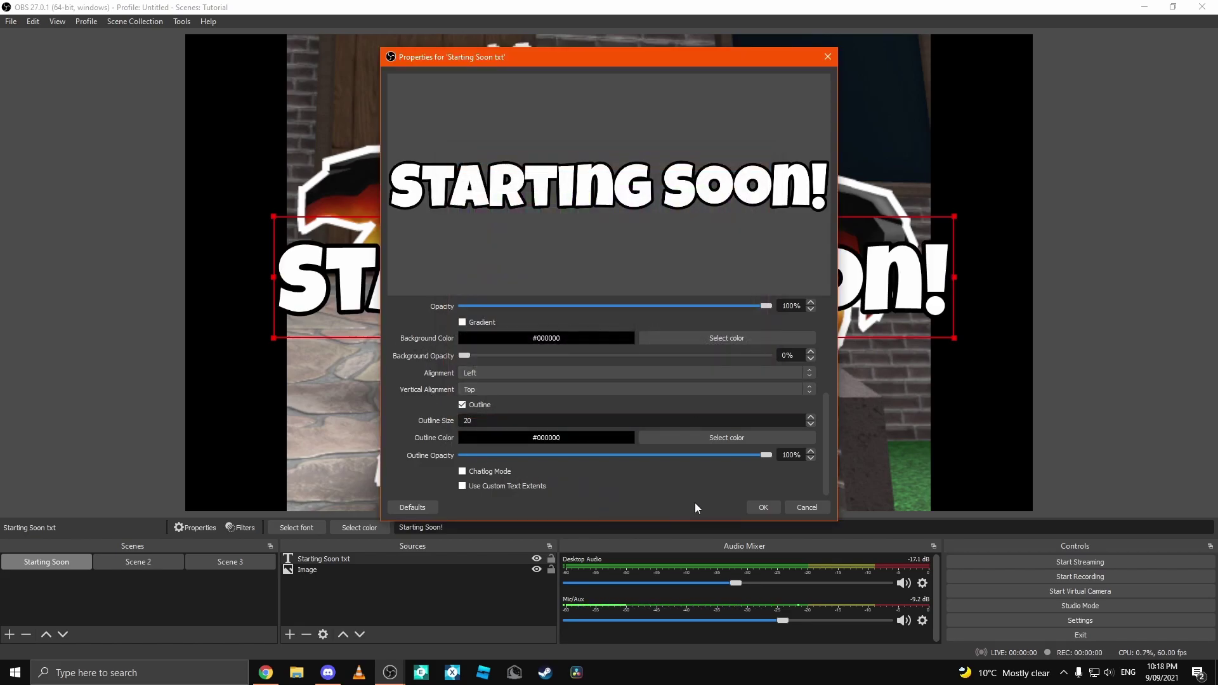
left_click(763, 508)
Move the Starting Soon! text lower on the canvas, leaving the sources unchanged.
left_click(200, 333)
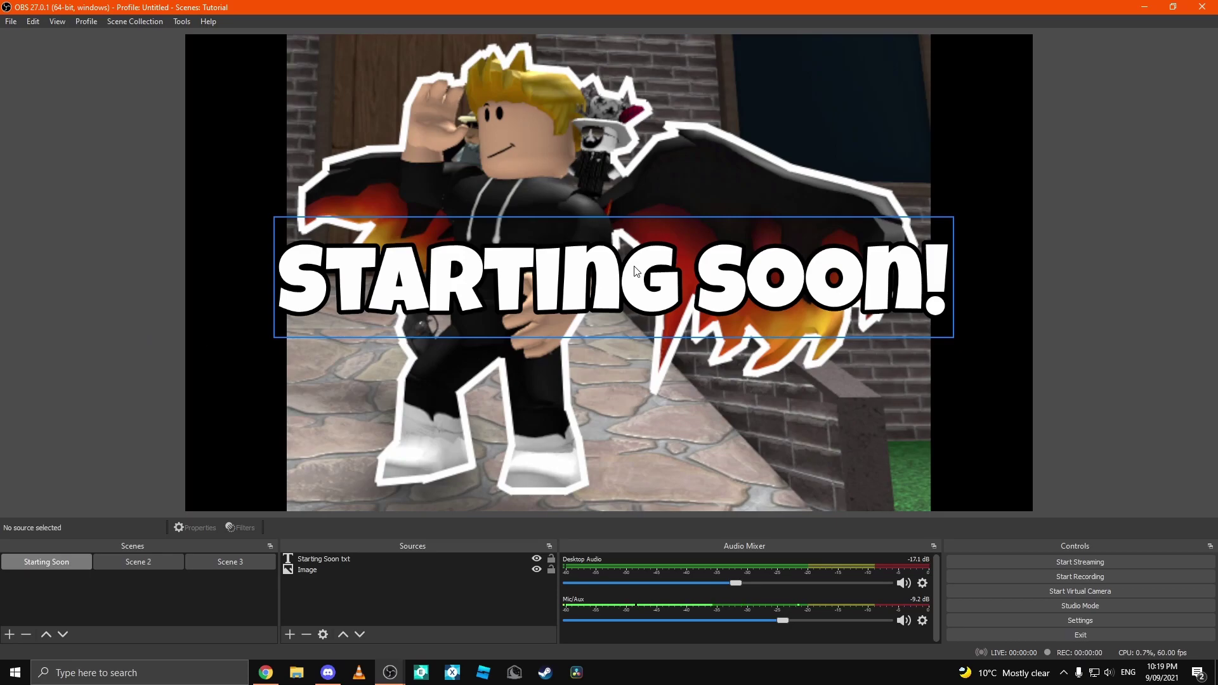
left_click_drag(636, 271, 643, 419)
left_click(643, 296)
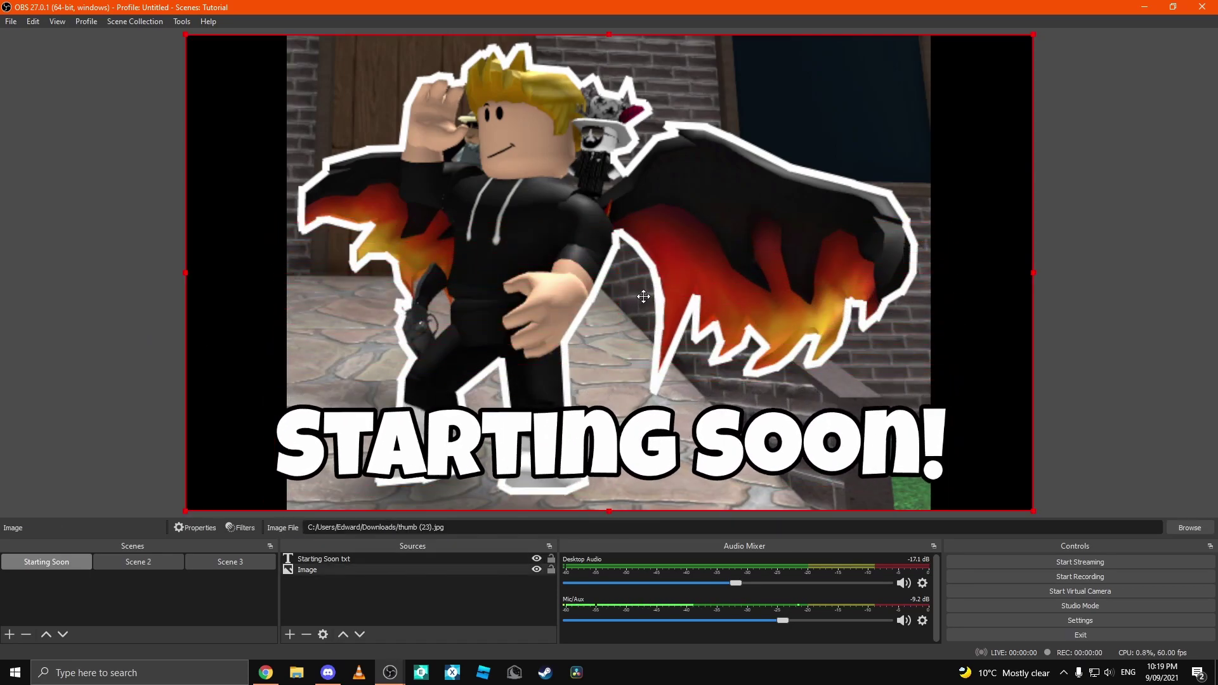
left_click(121, 239)
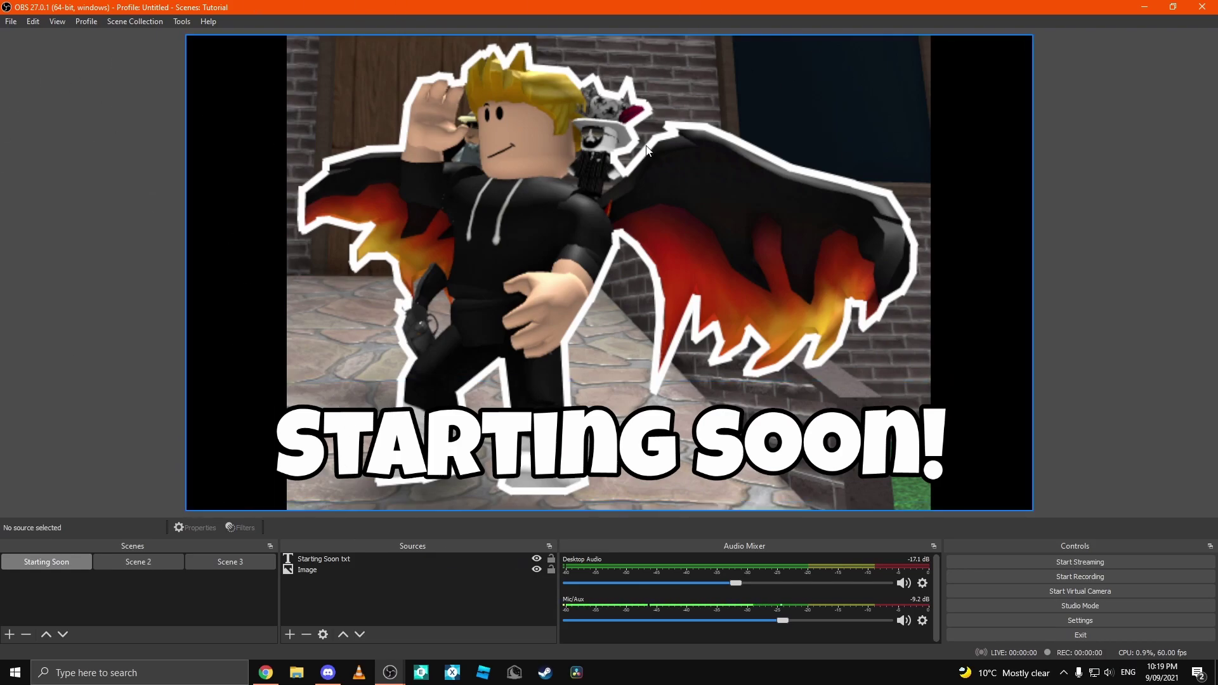
left_click(288, 636)
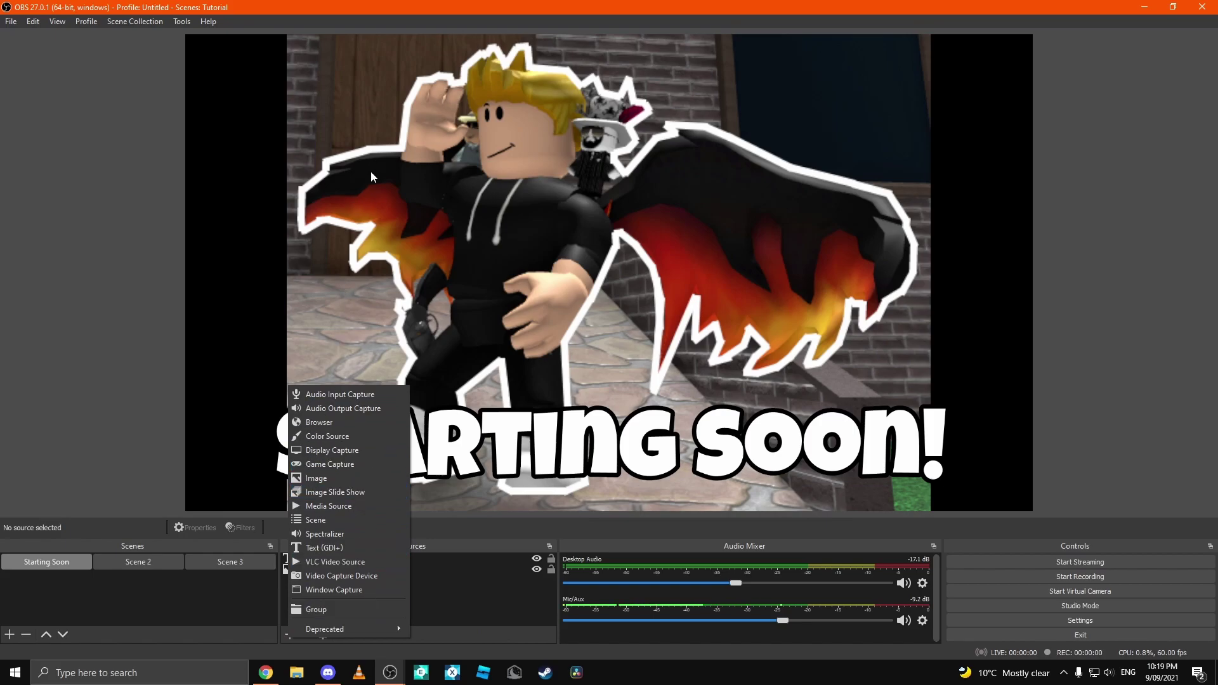
left_click(84, 331)
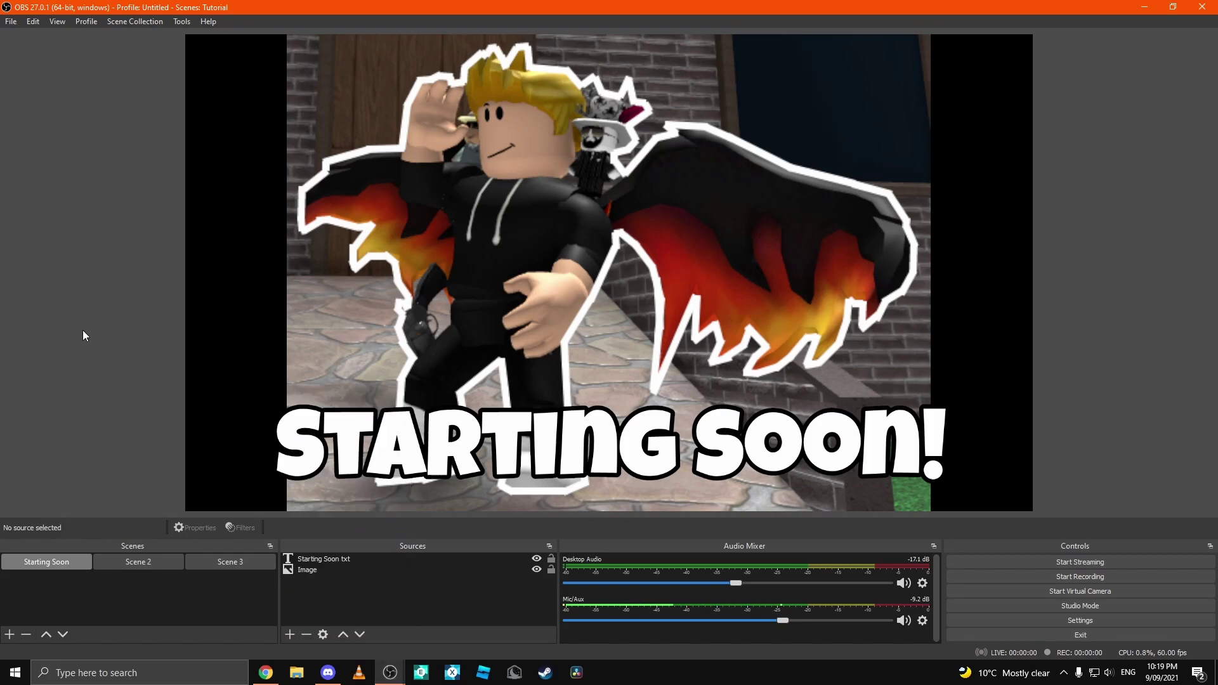
Rename Scene 2 to 'Game'.
left_click(155, 562)
right_click(155, 562)
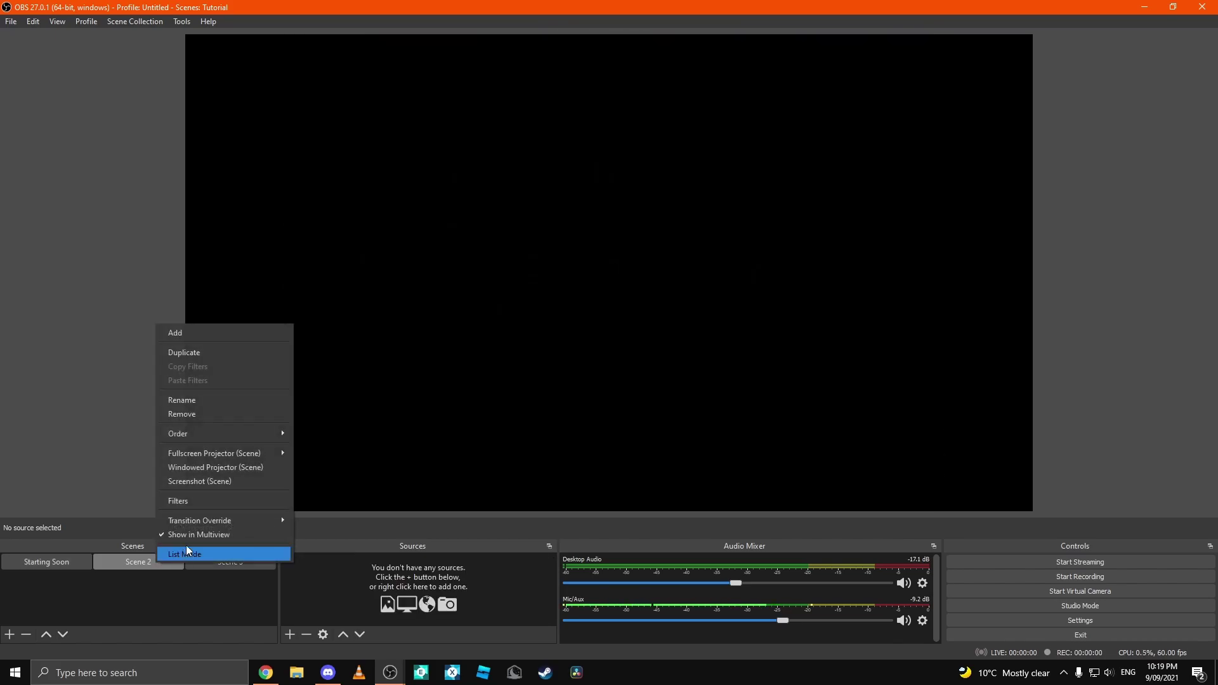
left_click(213, 401)
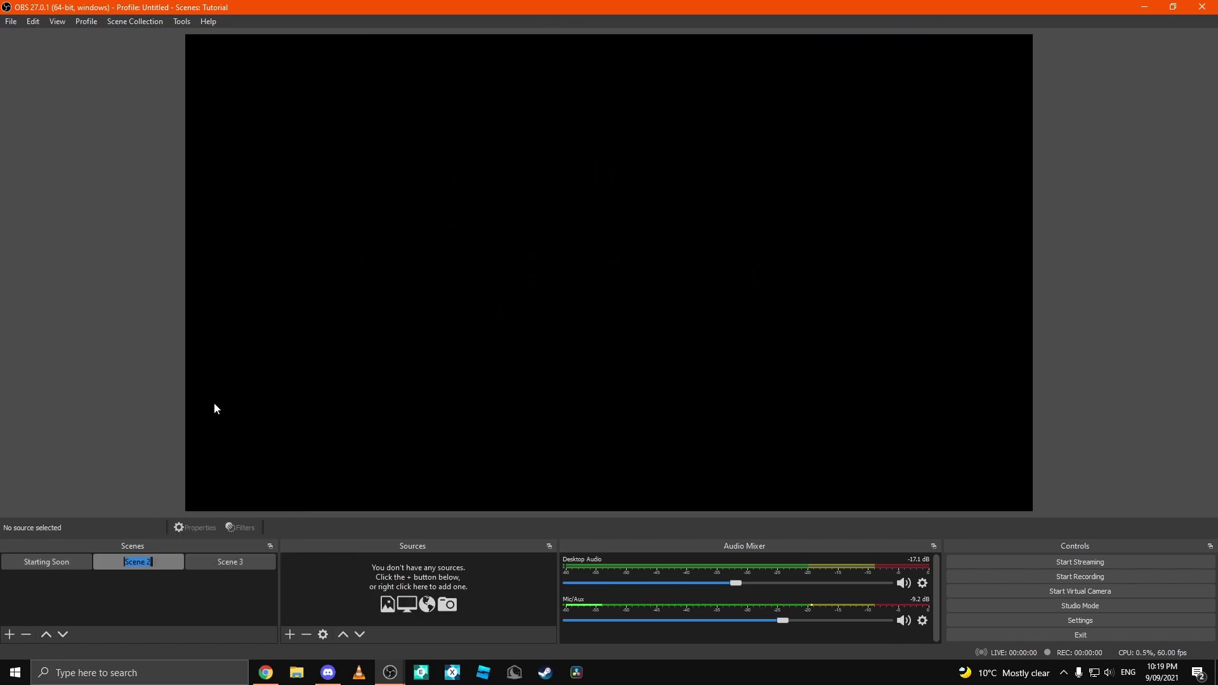
type("Game")
key("Return")
Add a Game Capture source set to Capture any fullscreen application.
left_click(289, 635)
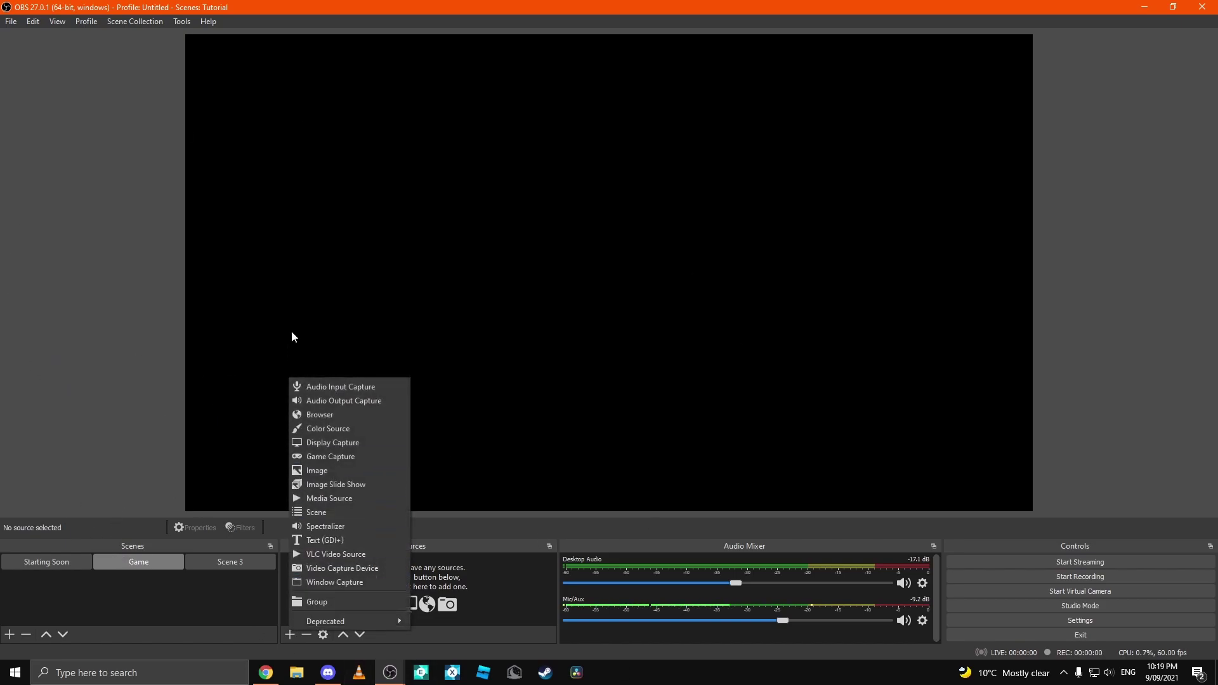
left_click(318, 460)
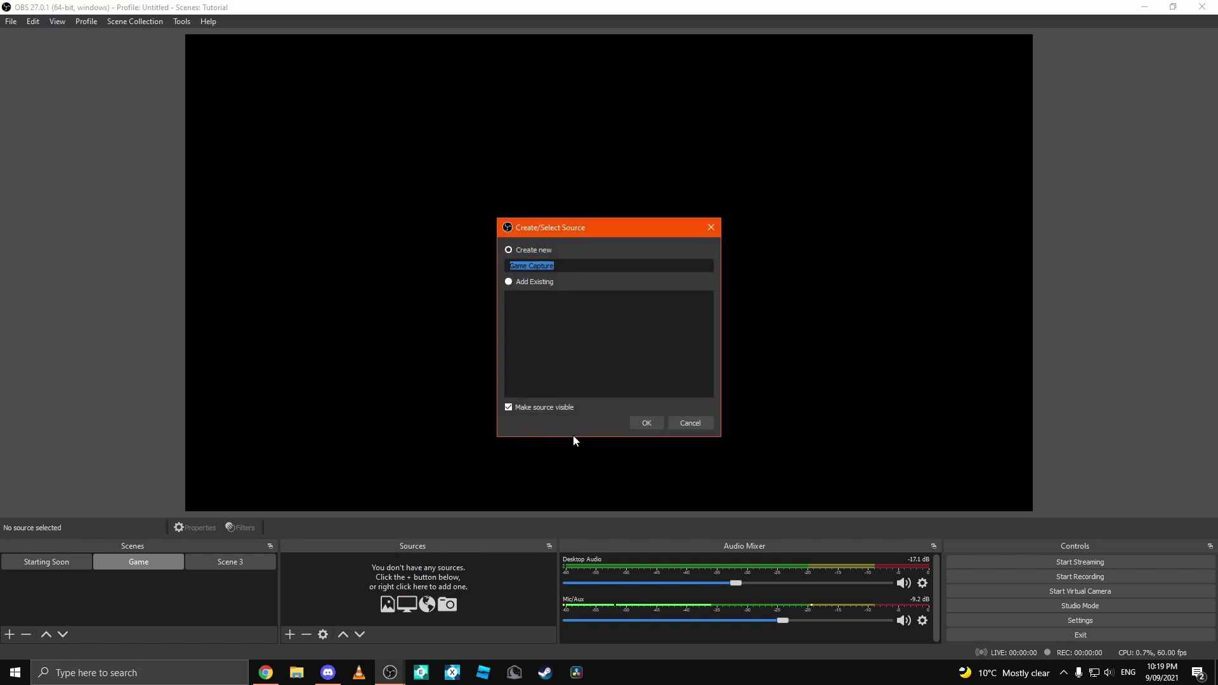
left_click(647, 423)
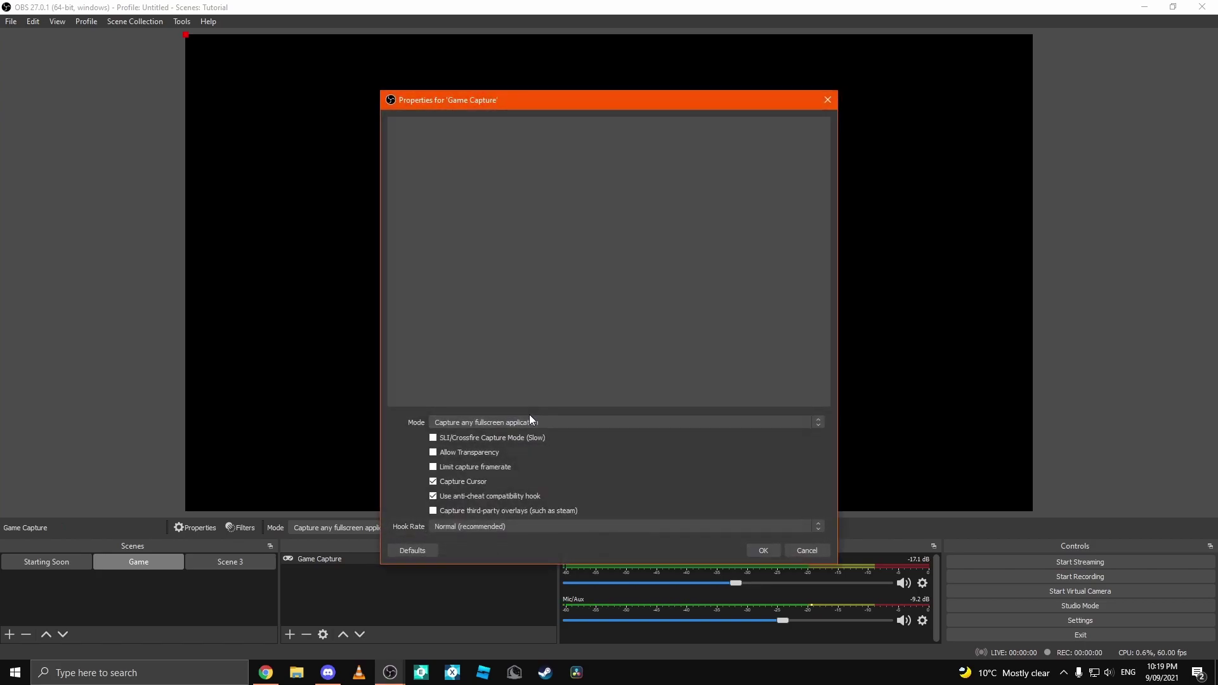
left_click_drag(444, 99, 316, 139)
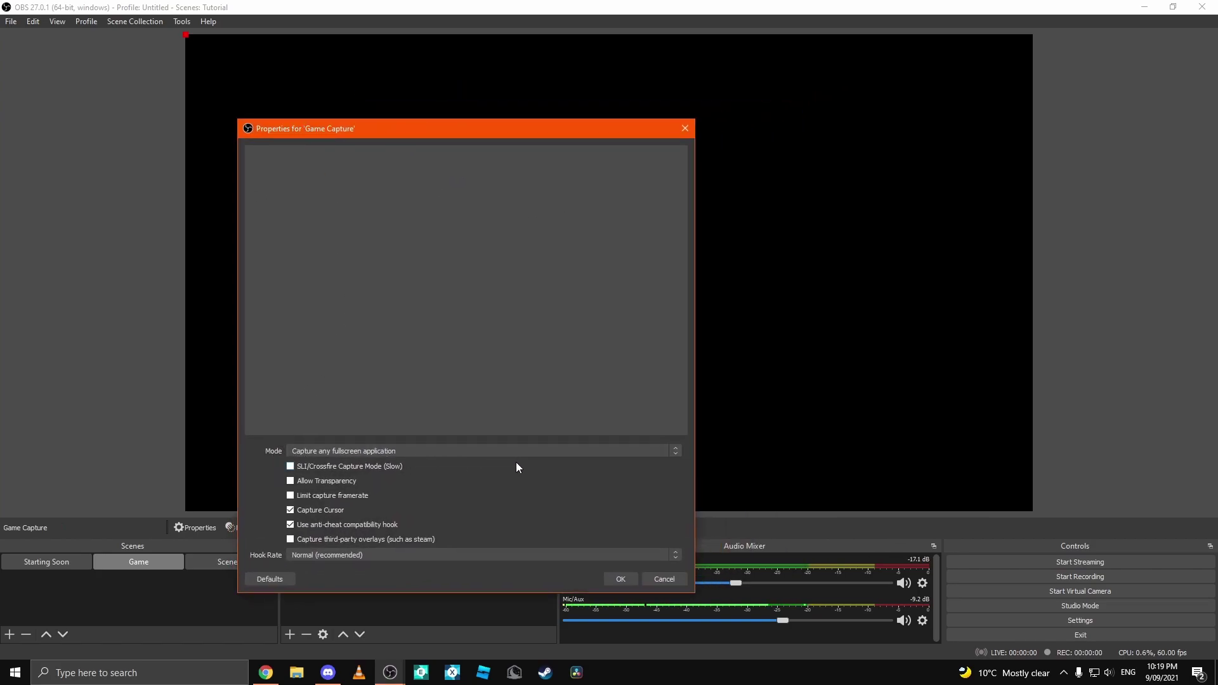
left_click(320, 451)
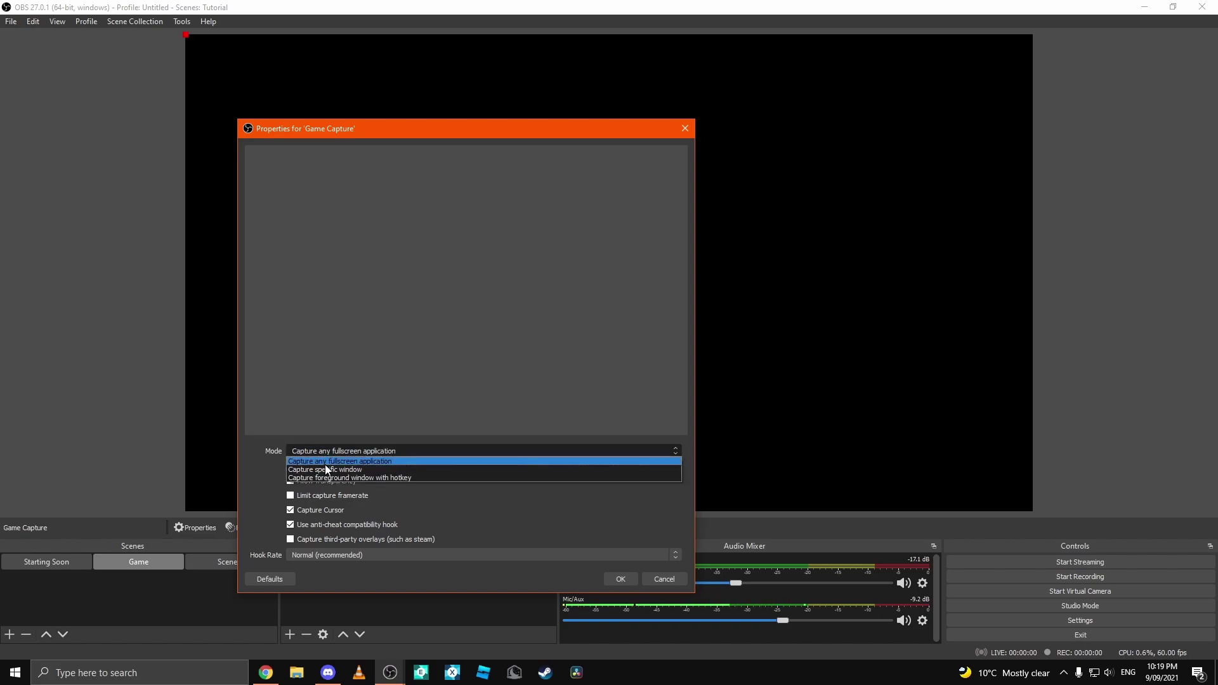
left_click(333, 470)
left_click(351, 452)
left_click(353, 481)
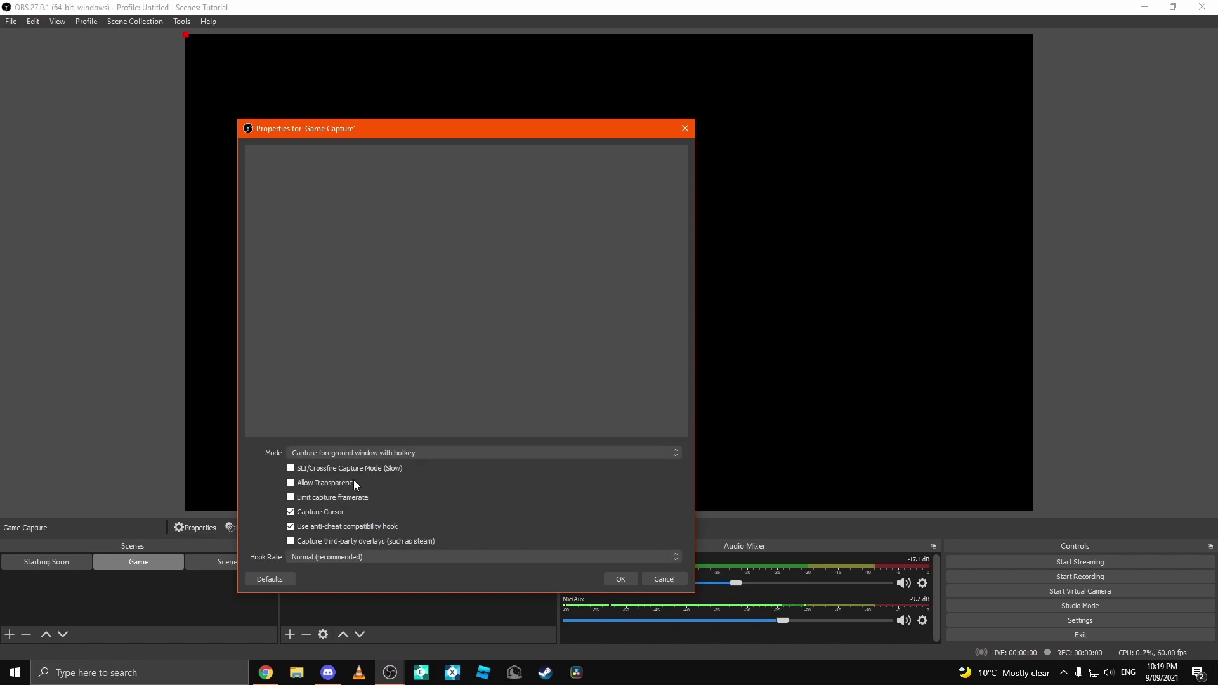
left_click(348, 454)
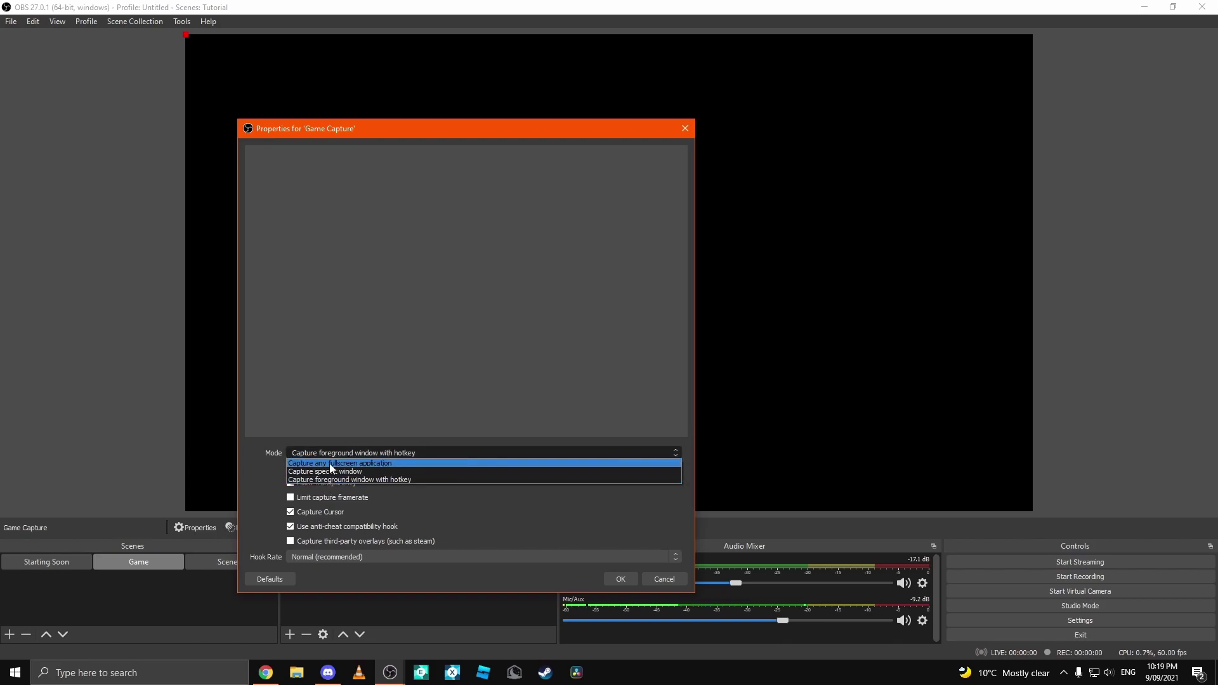
left_click(330, 463)
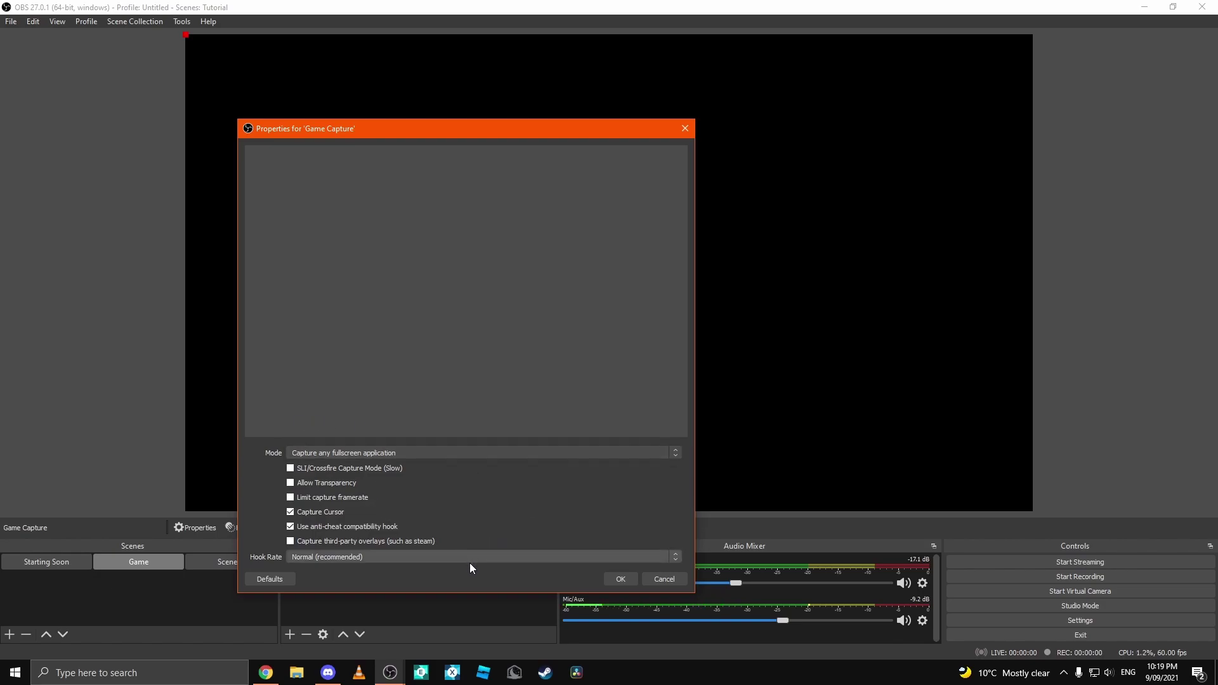
left_click(619, 579)
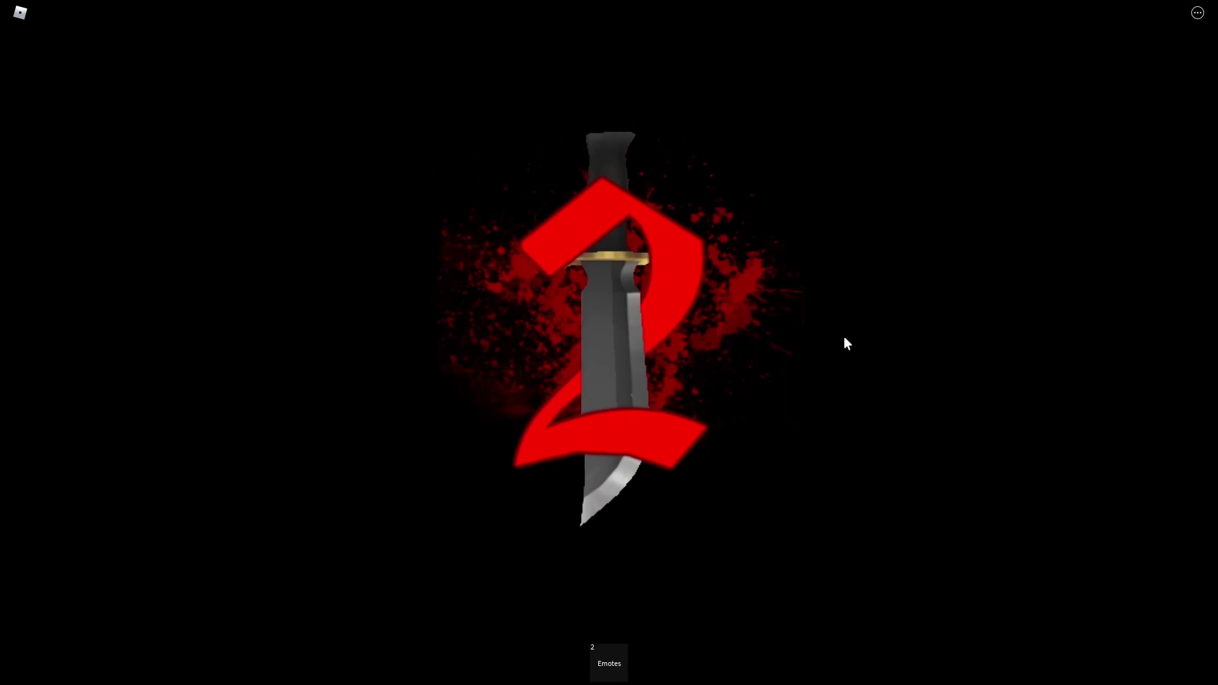
Walk the avatar around the Murder Mystery 2 lobby, then return to OBS's live Game preview.
key("Right")
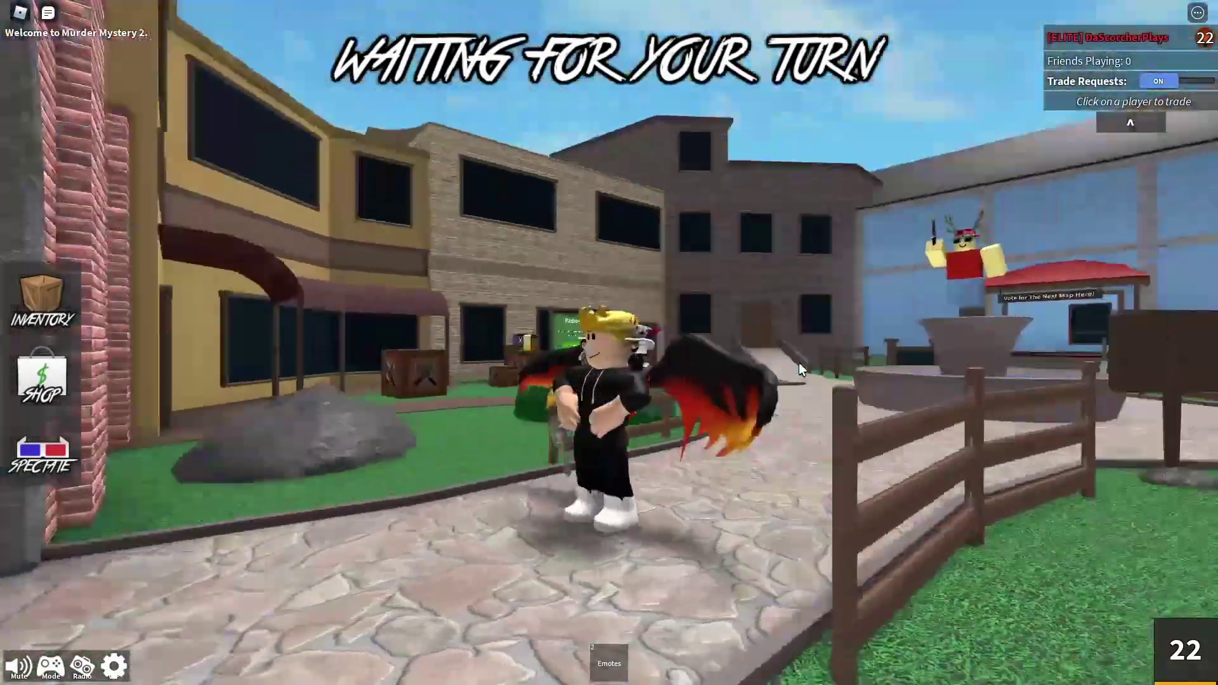
key("w")
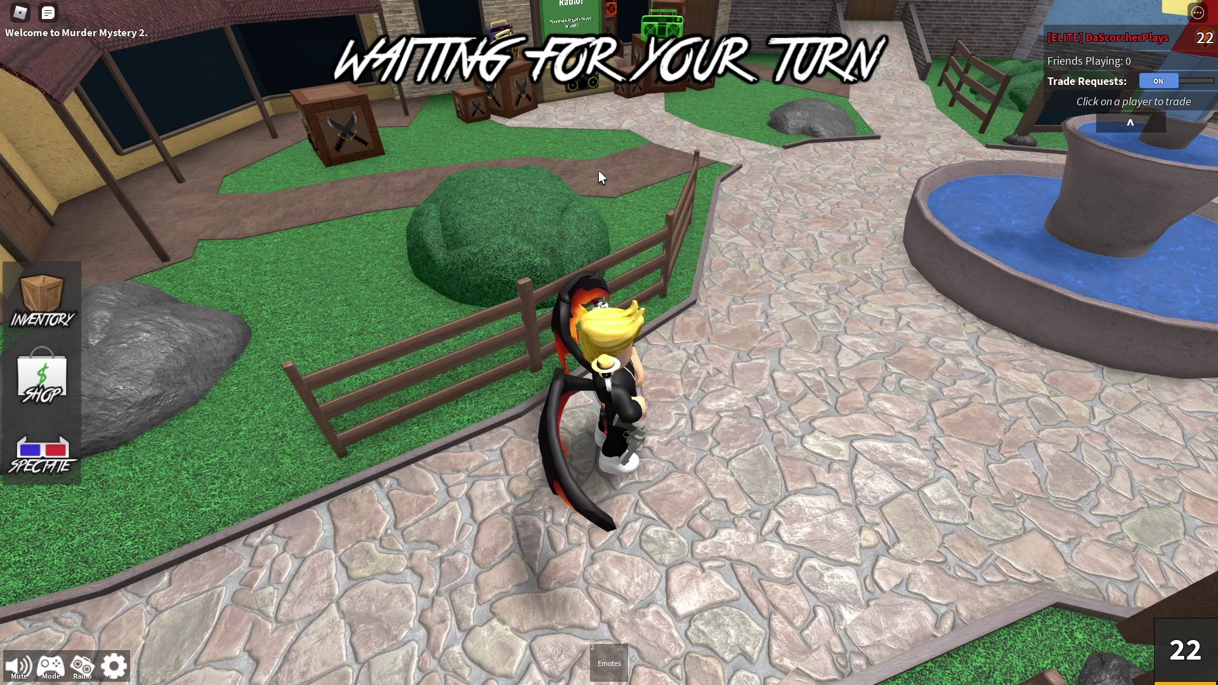
key("alt+Tab")
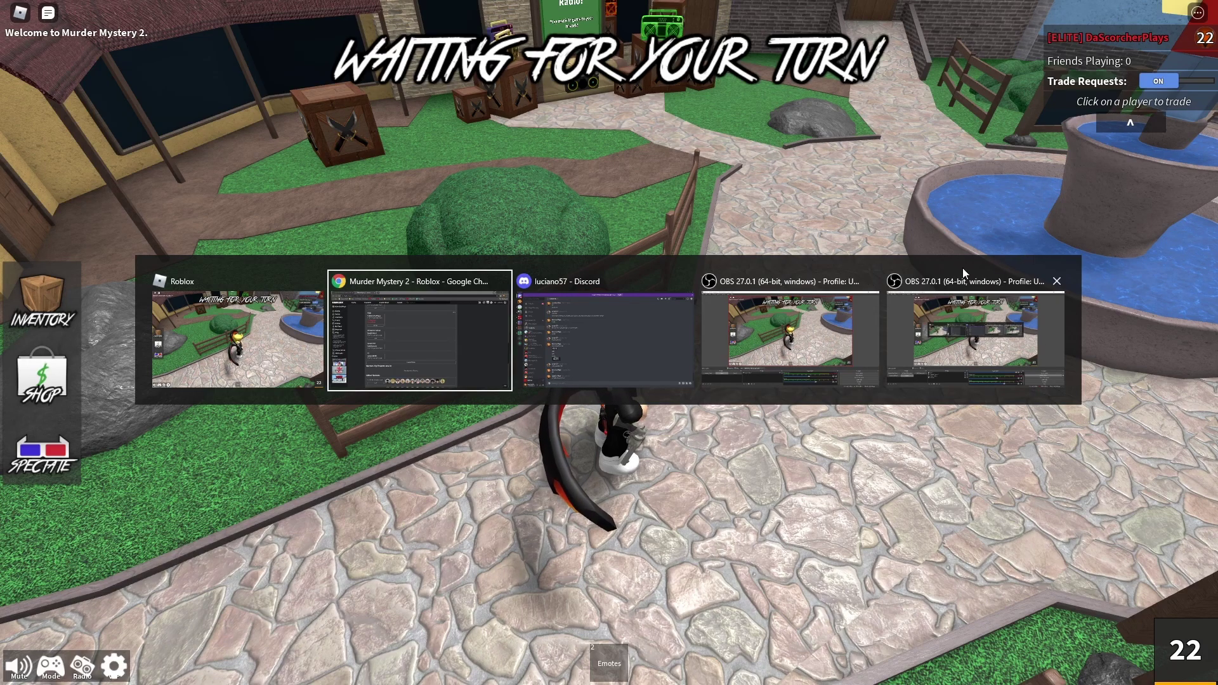
left_click(801, 353)
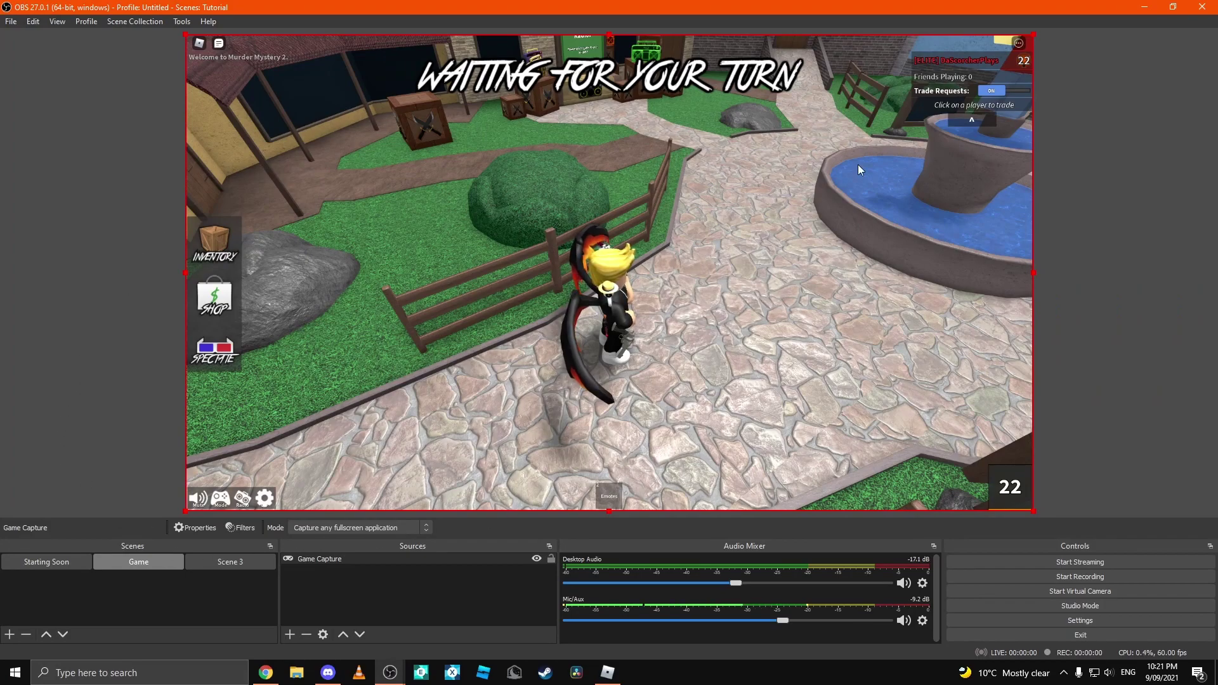
left_click(98, 170)
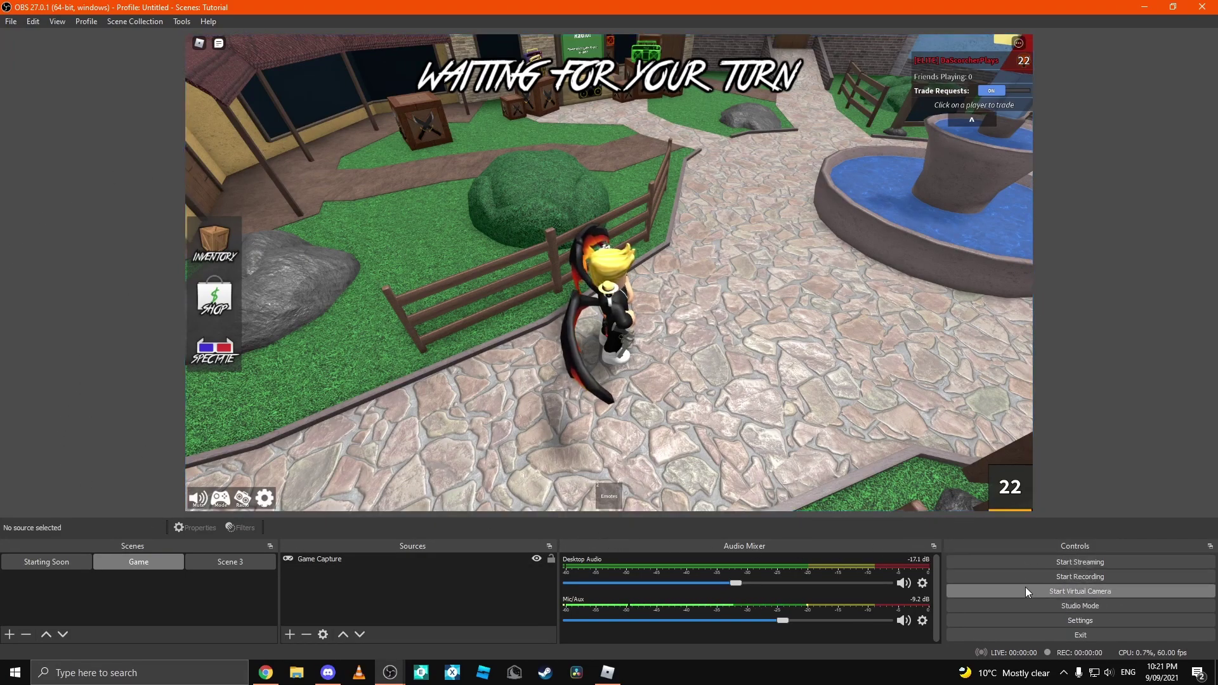
Set the OBS stream service to YouTube - RTMPS with the Primary YouTube ingest server.
left_click(1036, 615)
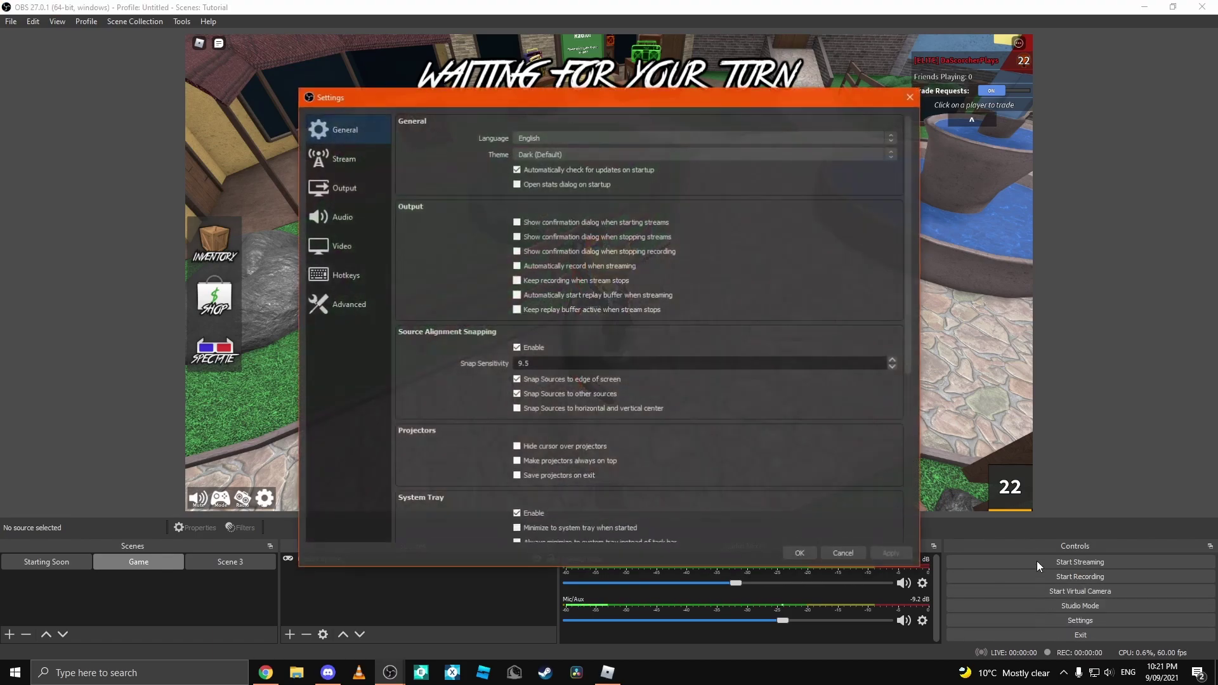
left_click(373, 166)
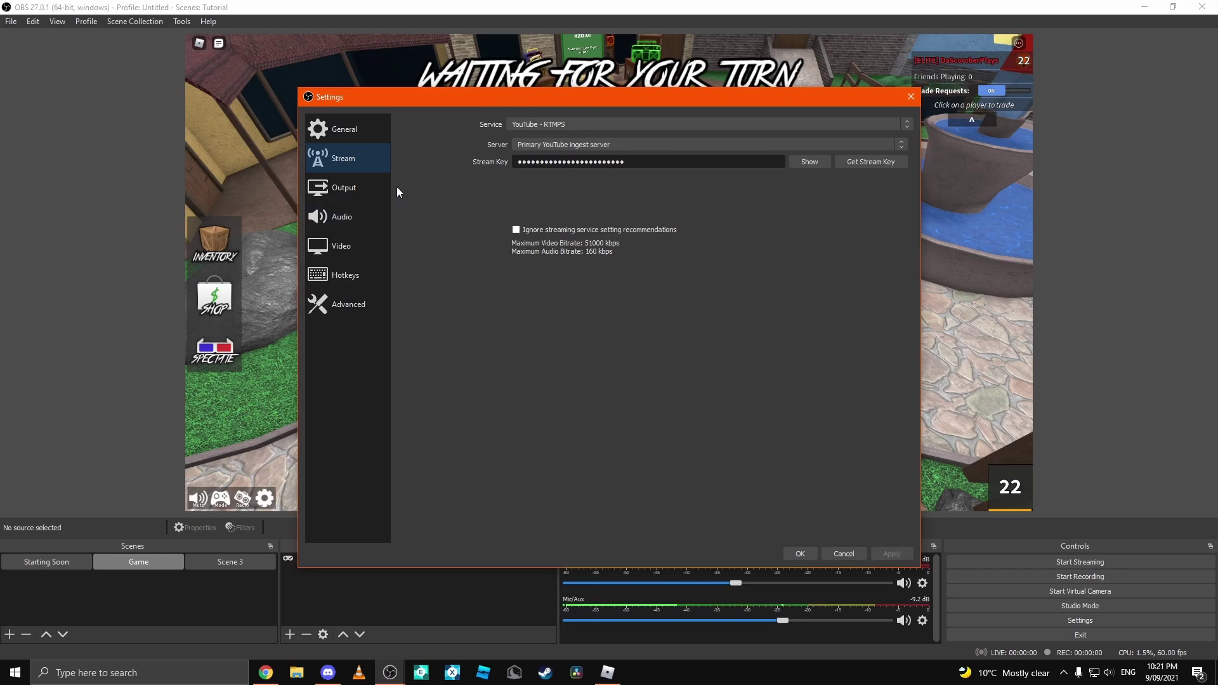
left_click(531, 126)
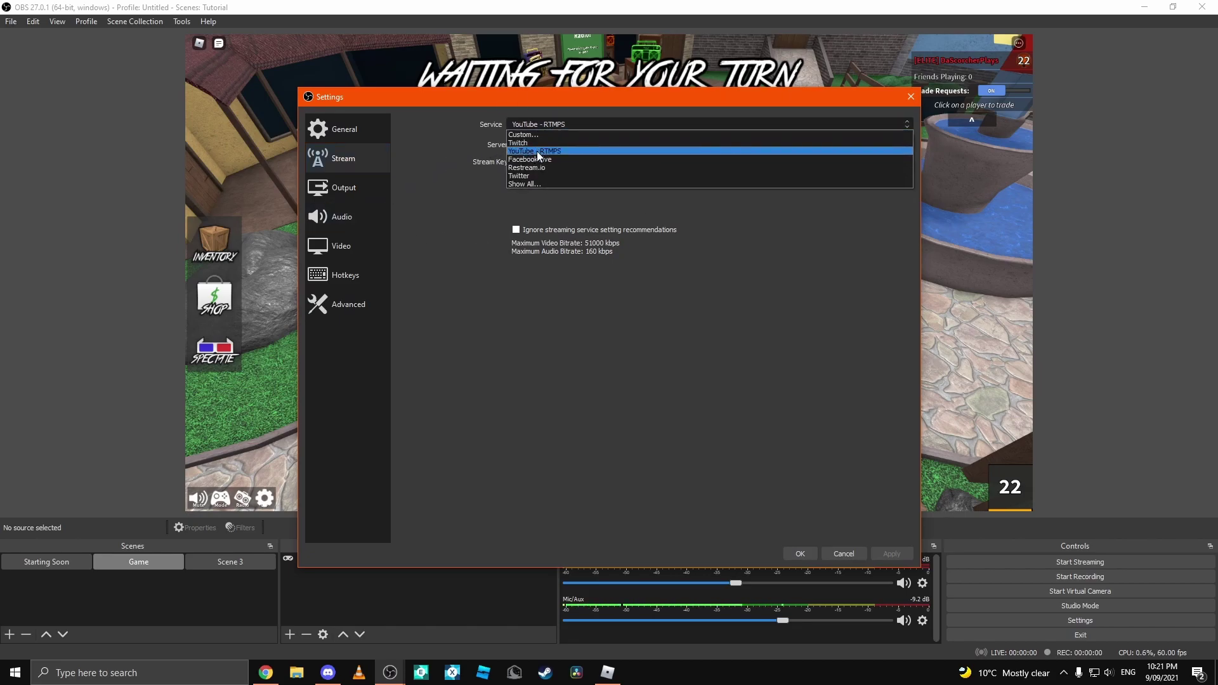
left_click(544, 151)
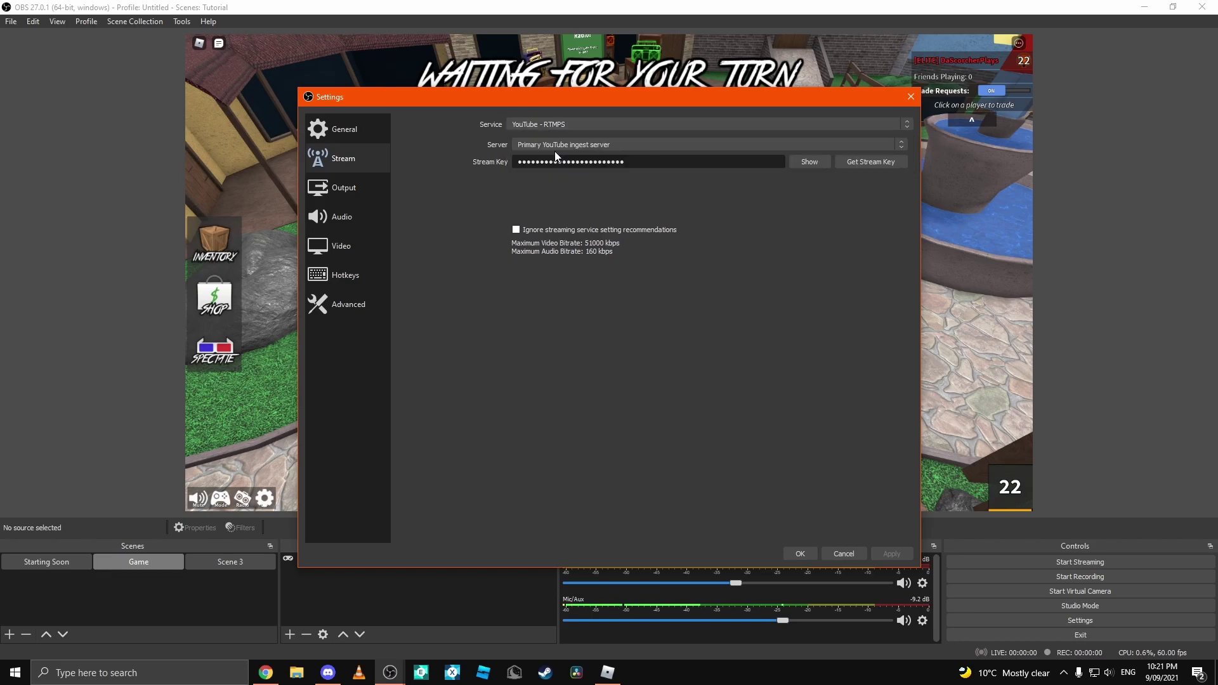
left_click(524, 146)
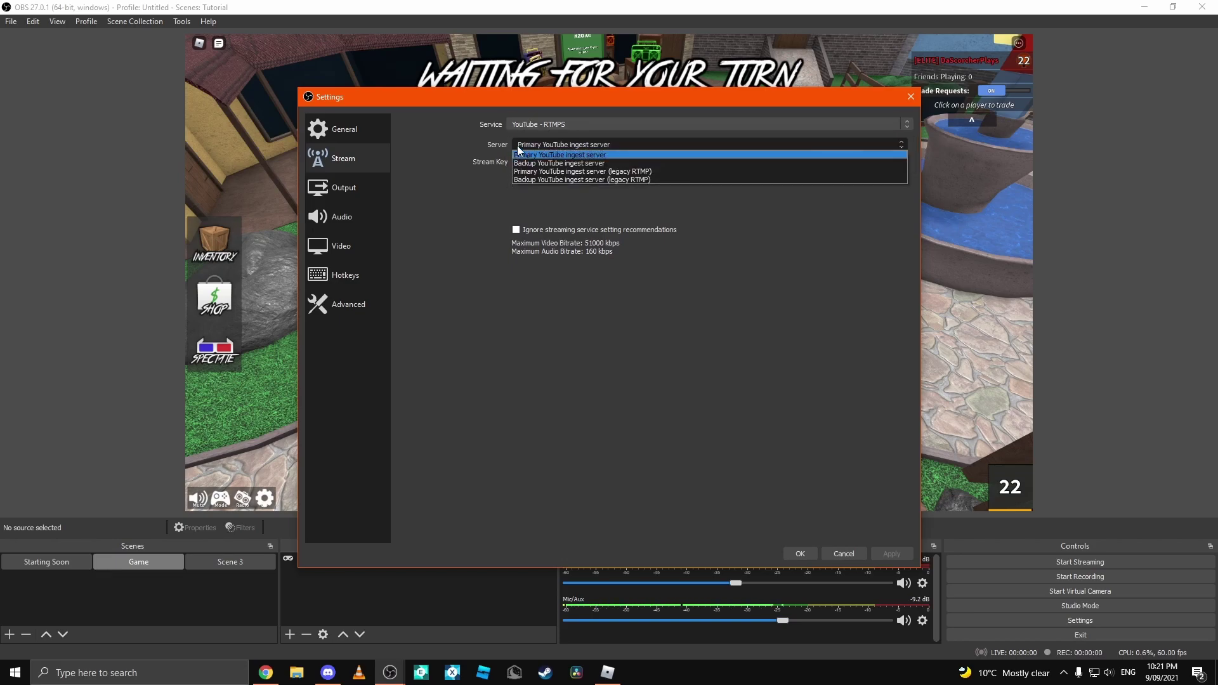
left_click(658, 154)
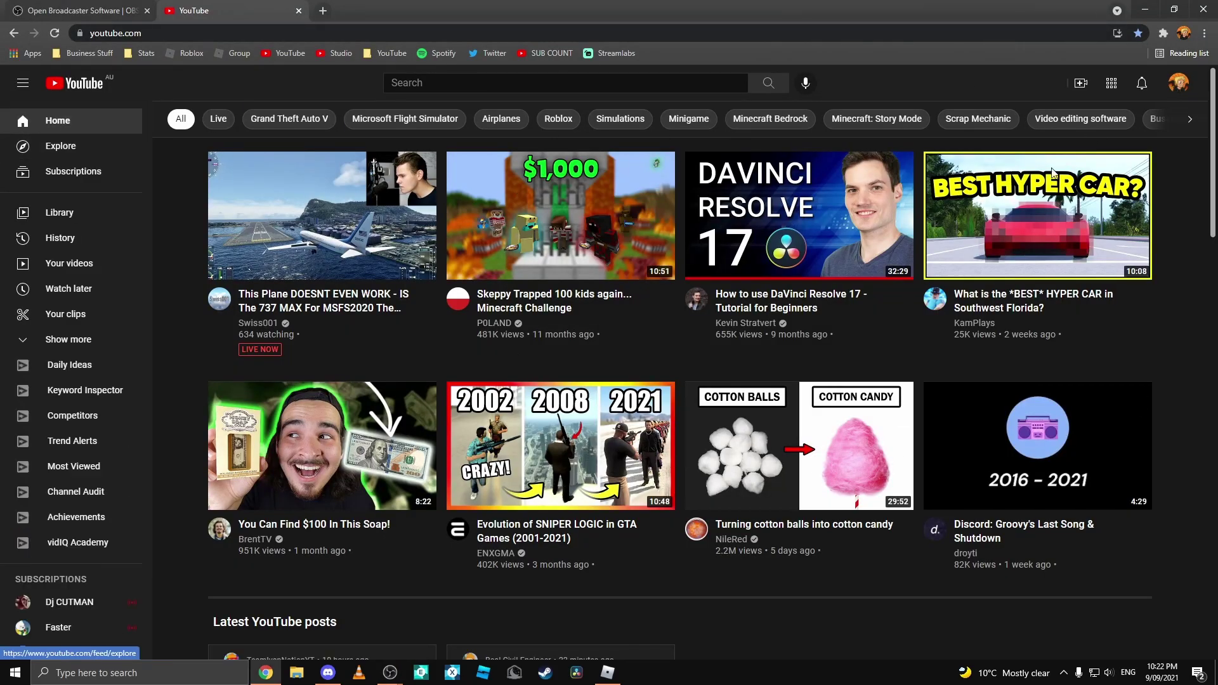
Start scheduling a new YouTube live stream with fresh settings instead of previous ones.
left_click(1080, 83)
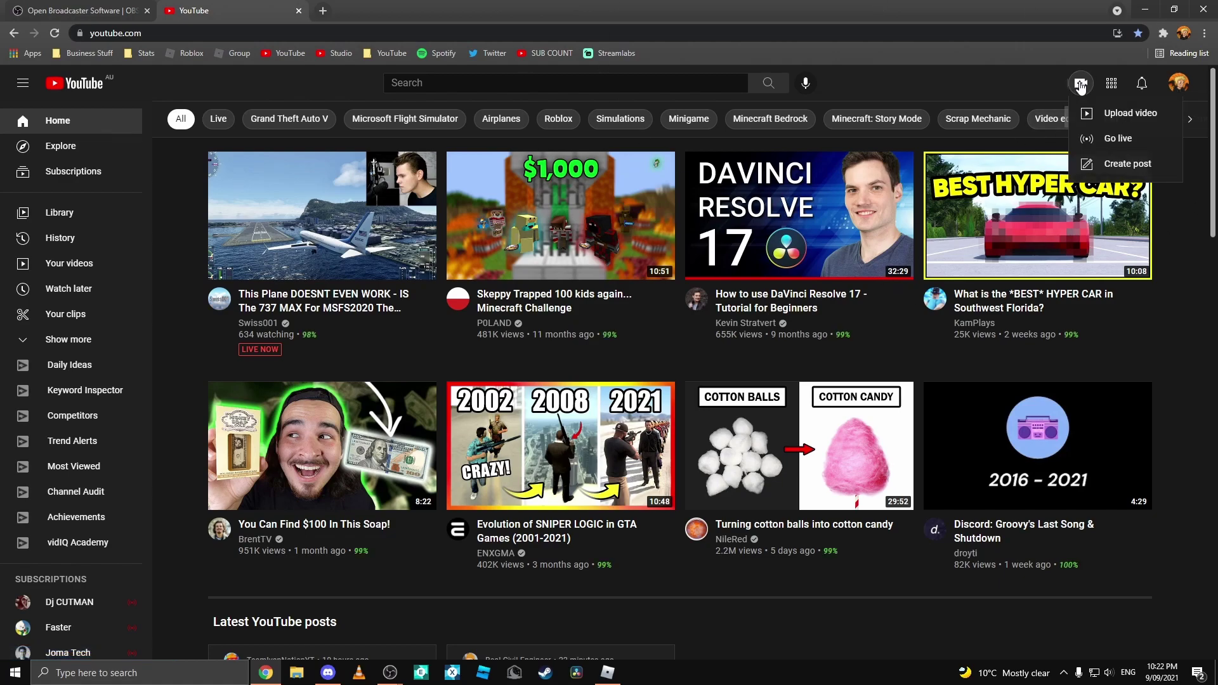
left_click(1099, 139)
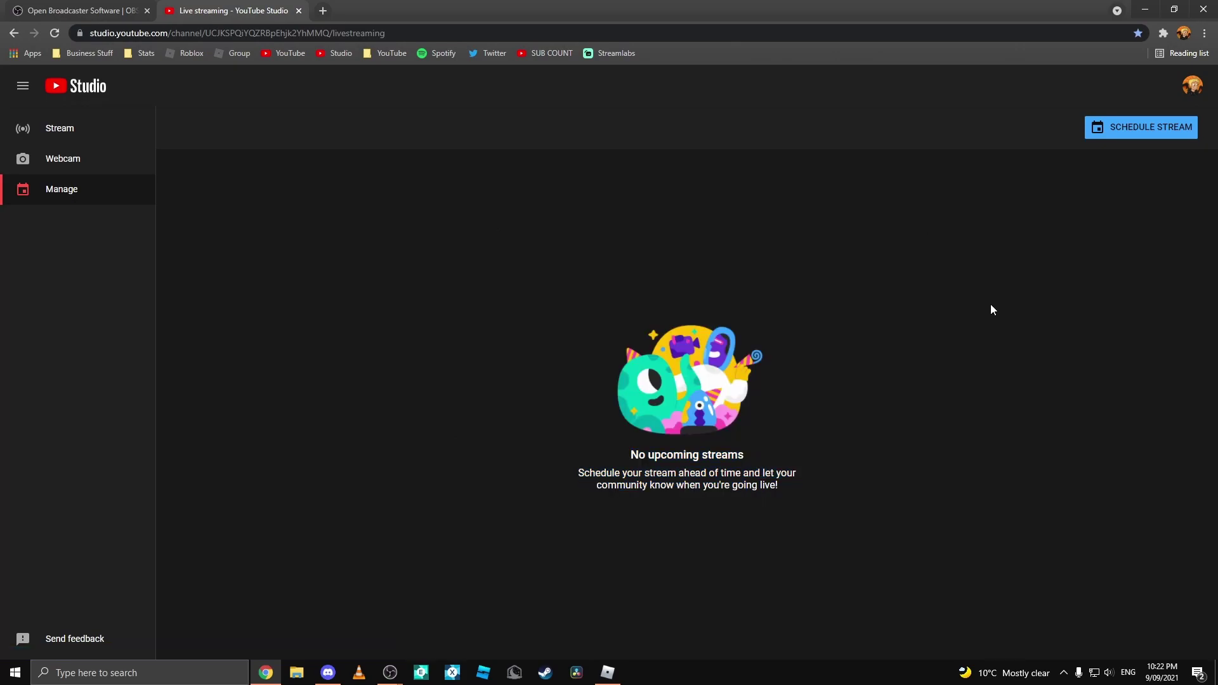
left_click(1112, 143)
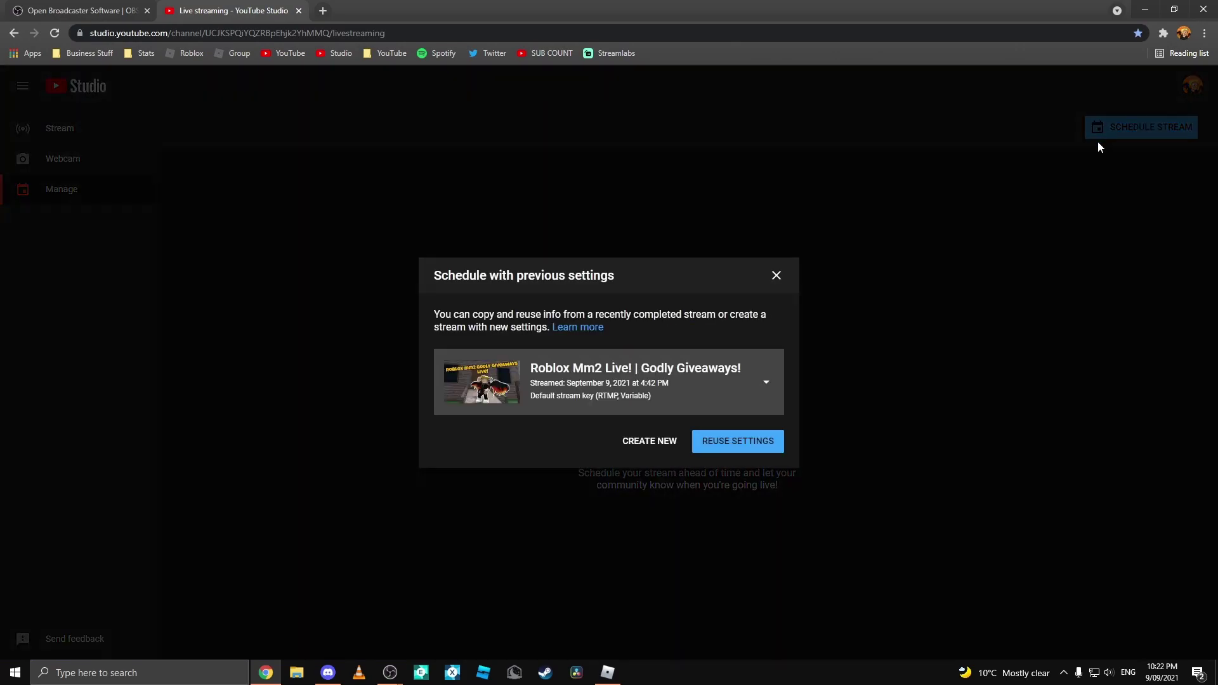
left_click(653, 439)
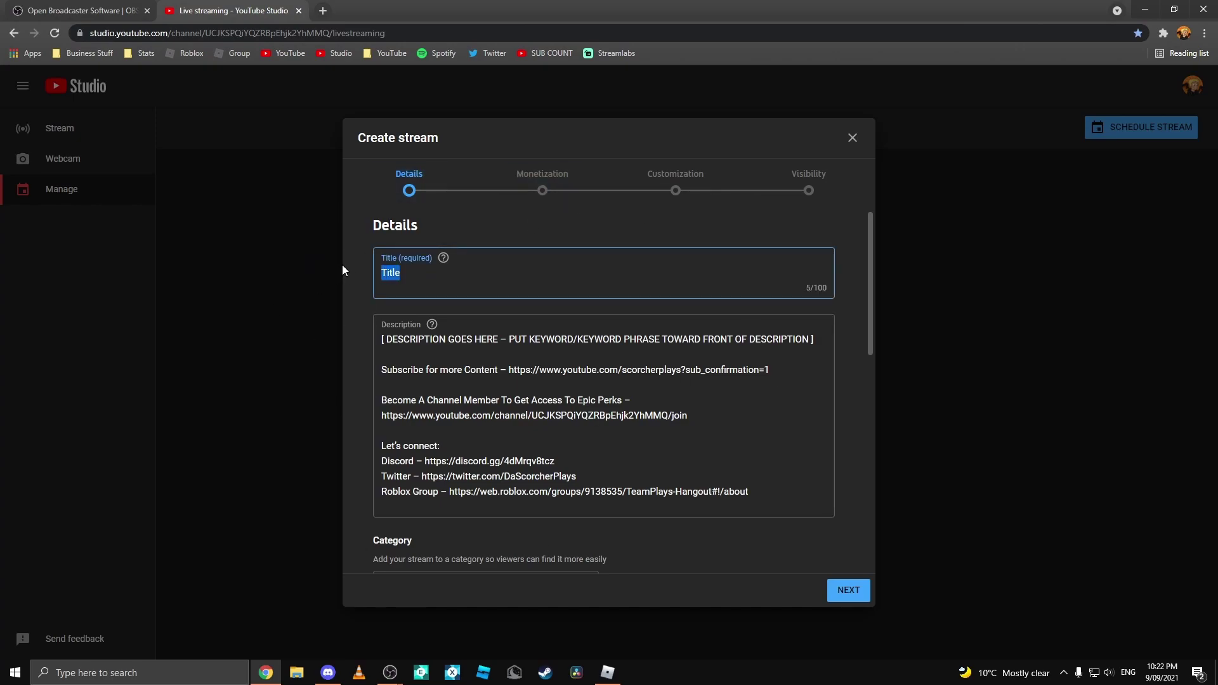
Title the stream MEME and replace the description's opening lines with EEE.
type("MEME")
left_click_drag(385, 339, 808, 370)
left_click_drag(679, 431, 291, 243)
key("BackSpace")
type("EEE")
key("Return")
Try Roblox as the game title but dismiss the suggestions, leaving it empty.
scroll(463, 448, "down", 2)
left_click(389, 418)
type("Roblox")
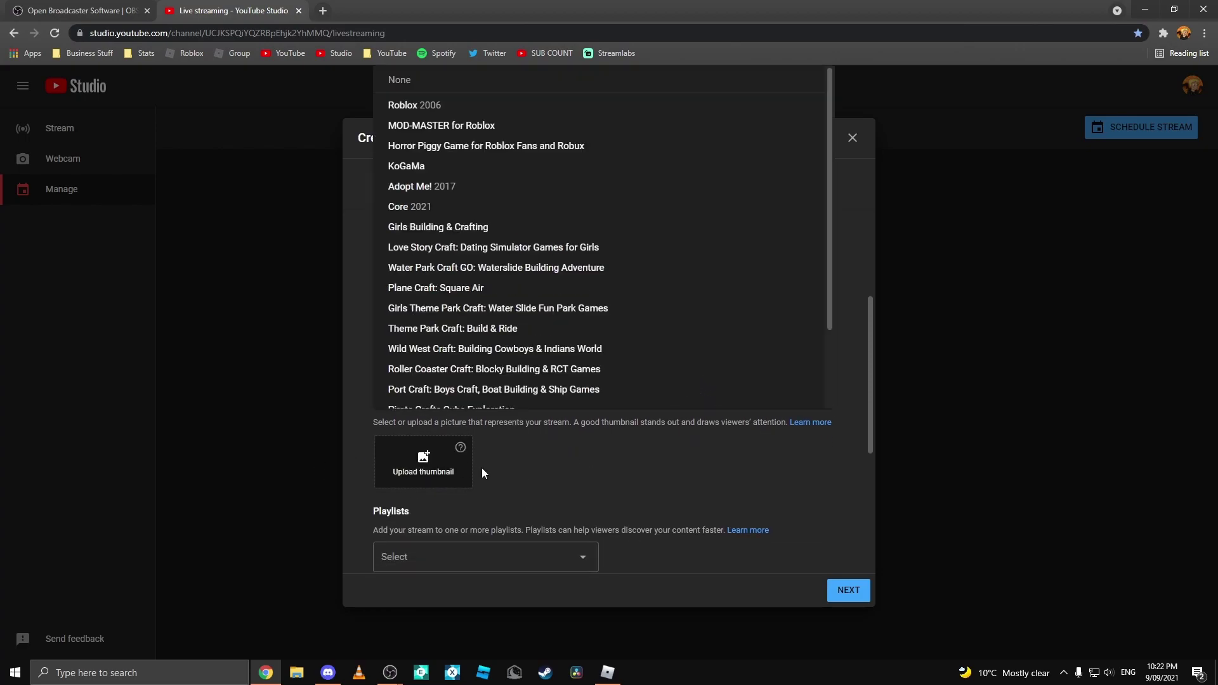
left_click(392, 418)
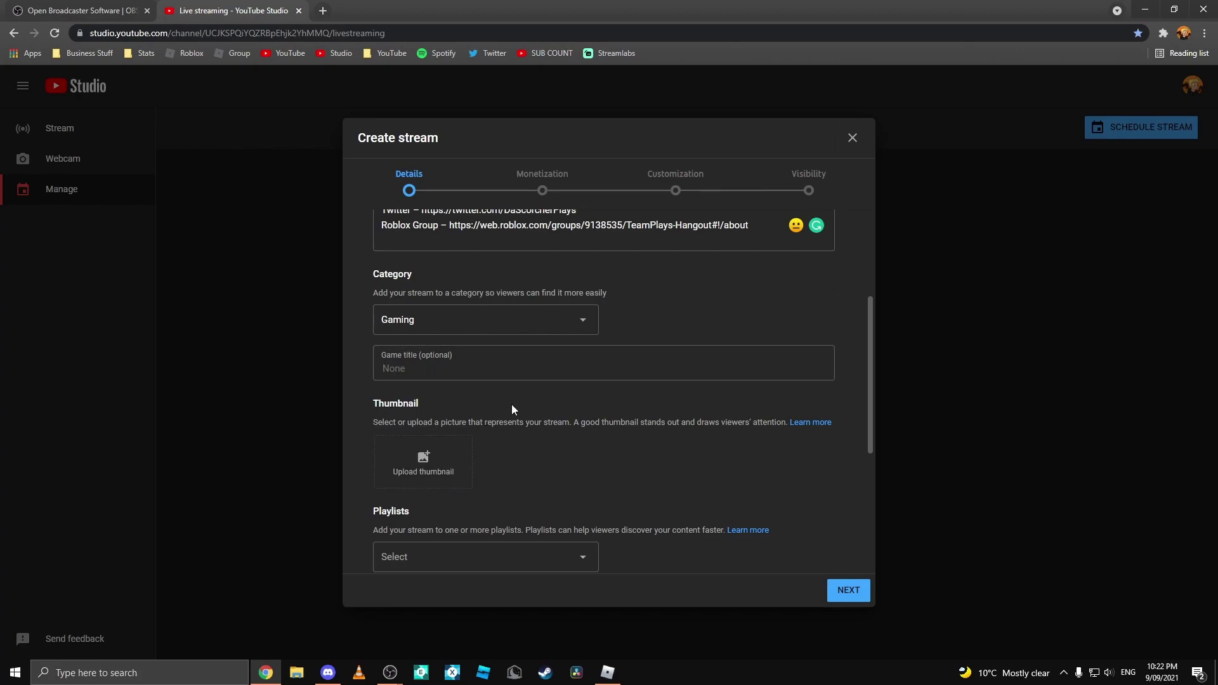
Upload thumb (23).jpg as the stream thumbnail.
left_click(416, 492)
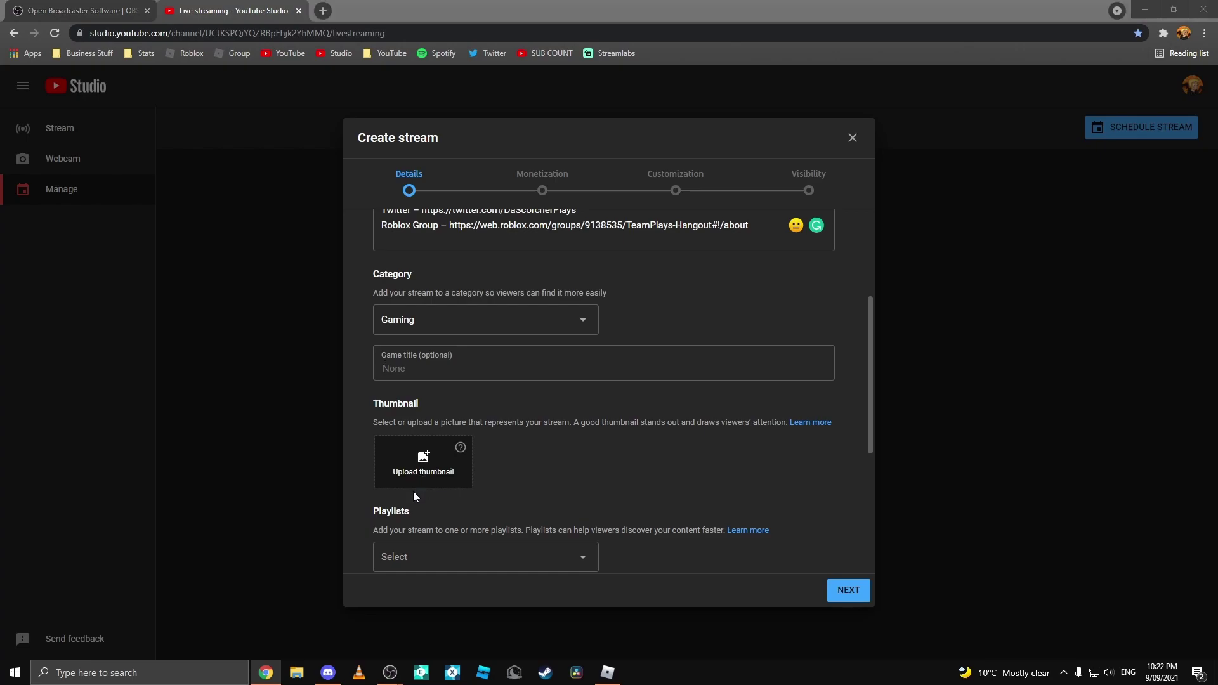
left_click(250, 113)
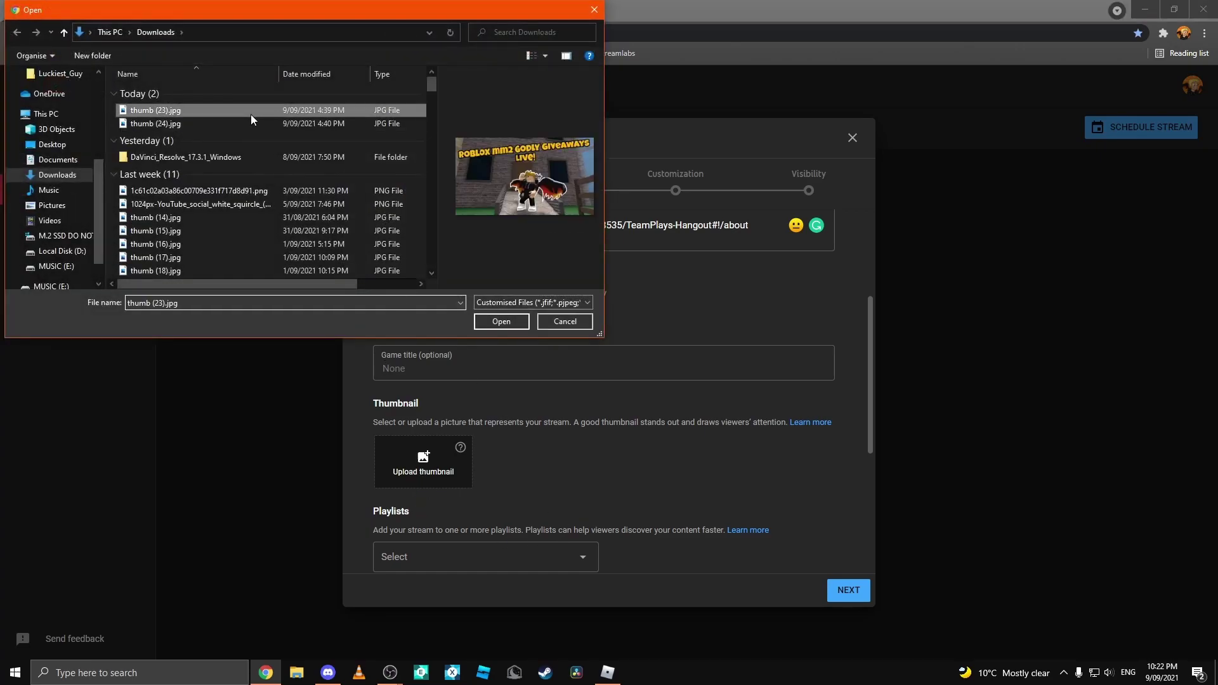
left_click(501, 322)
scroll(518, 314, "down", 3)
scroll(519, 317, "down", 1)
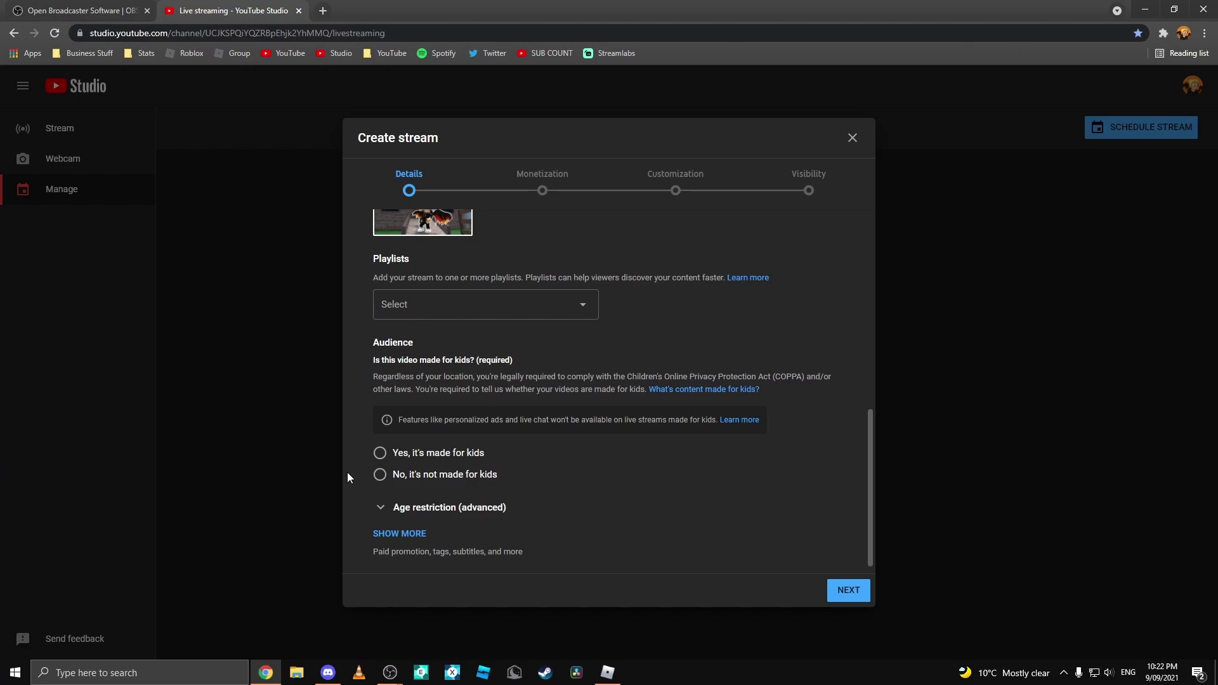
Mark the stream as not made for kids and review the expanded advanced options.
left_click(390, 480)
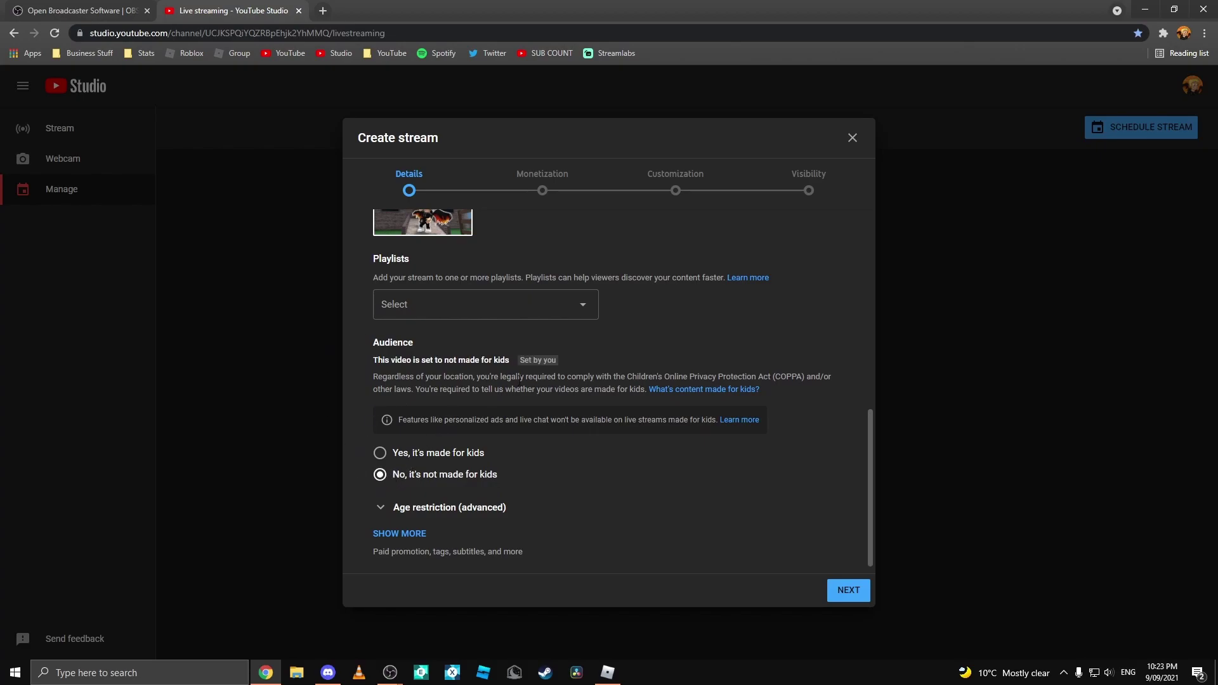
left_click(418, 534)
scroll(777, 412, "down", 1)
scroll(777, 412, "down", 7)
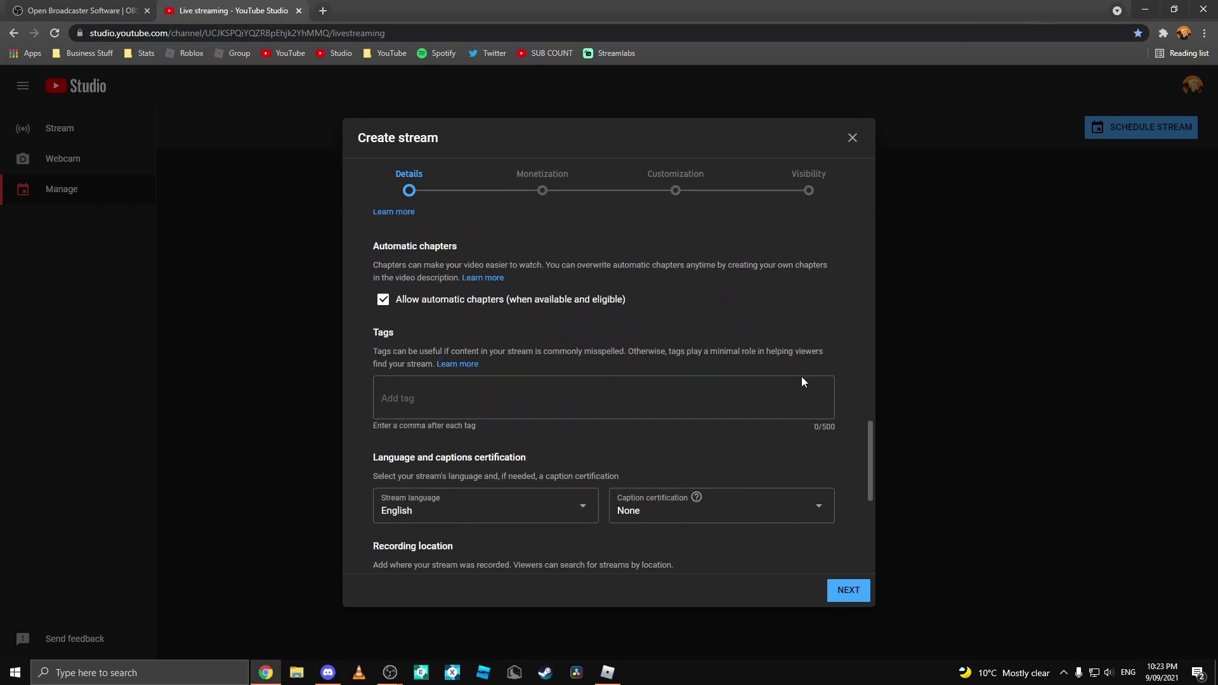
scroll(751, 370, "down", 3)
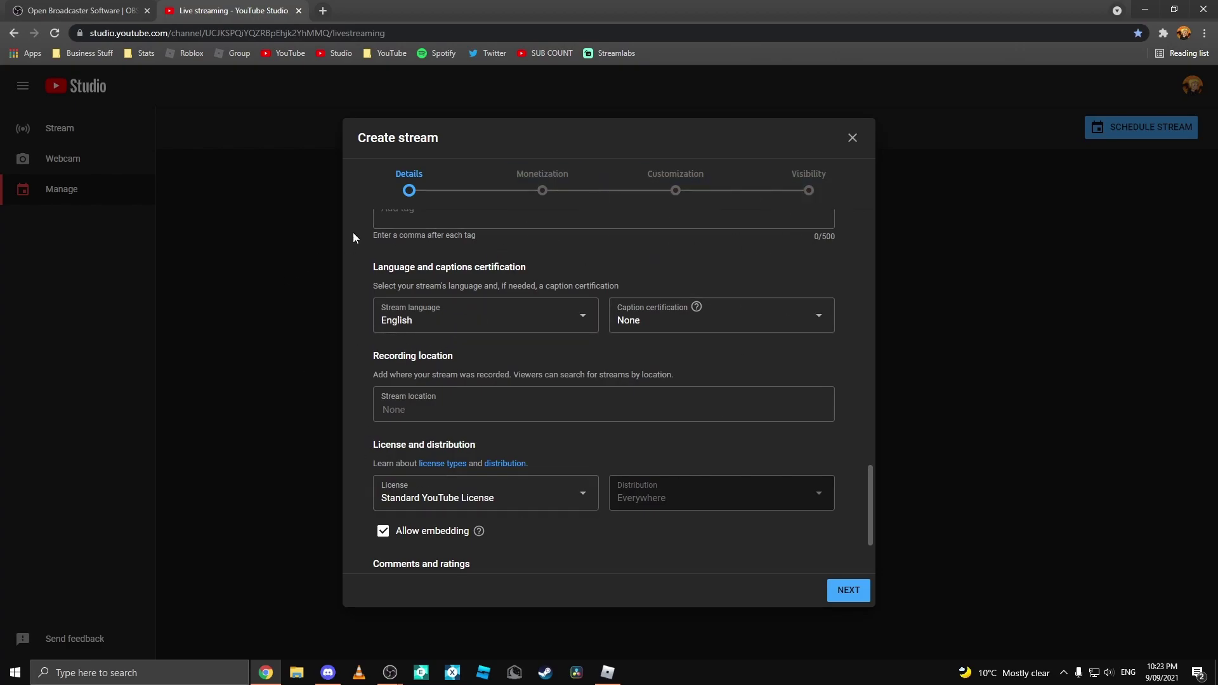
scroll(508, 334, "down", 2)
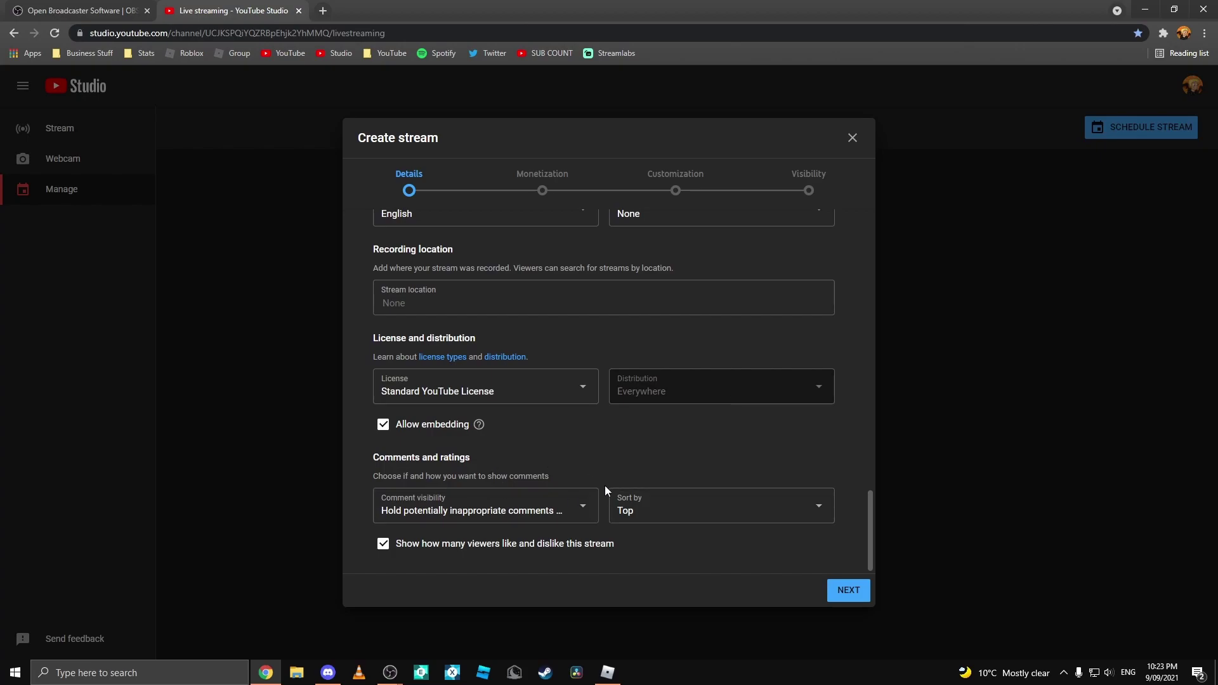
Turn the stream's monetization on.
left_click(848, 589)
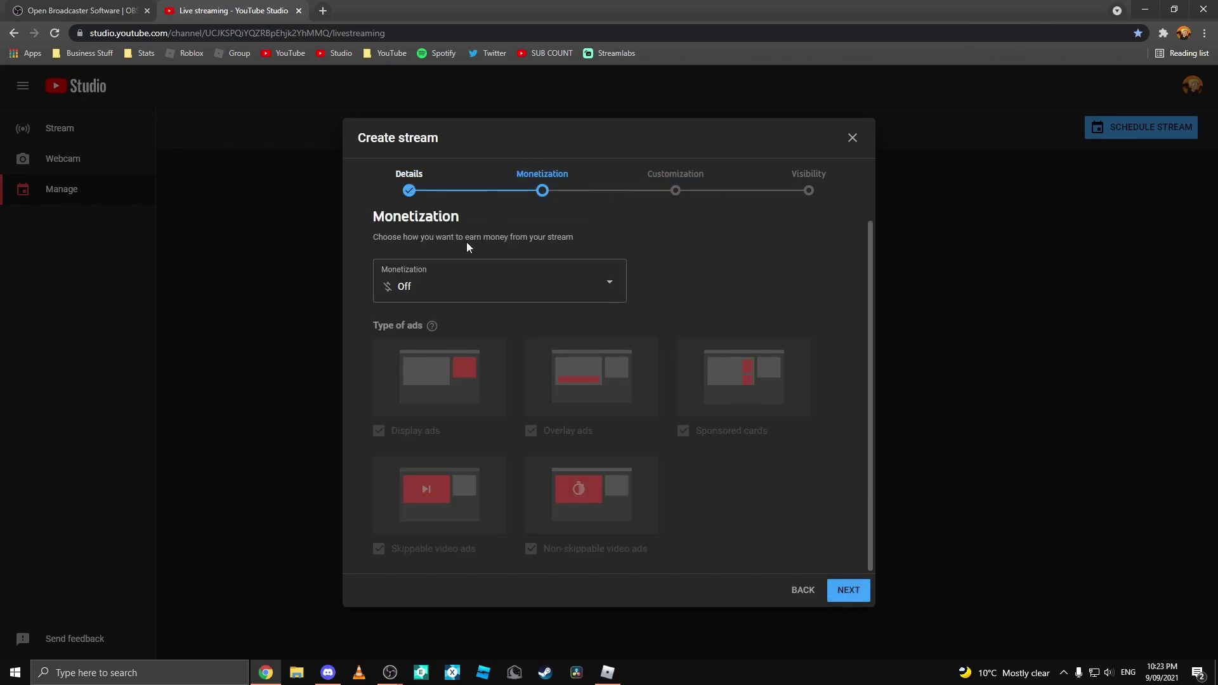
left_click(413, 285)
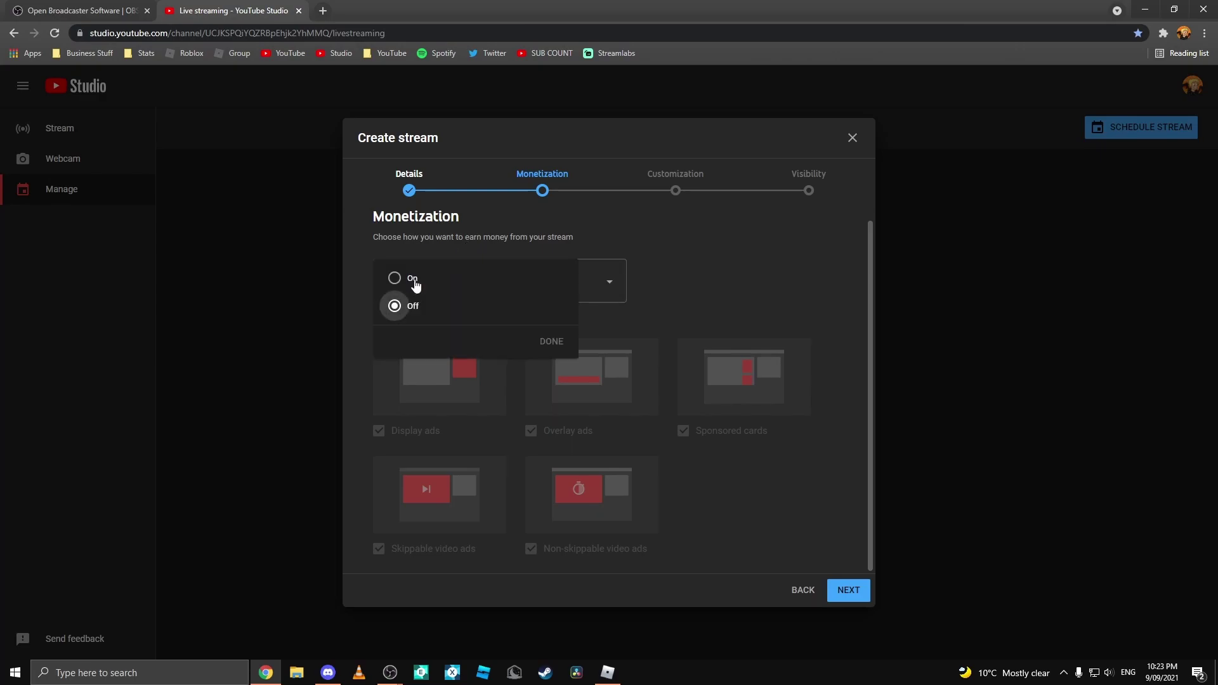
left_click(413, 281)
left_click(551, 341)
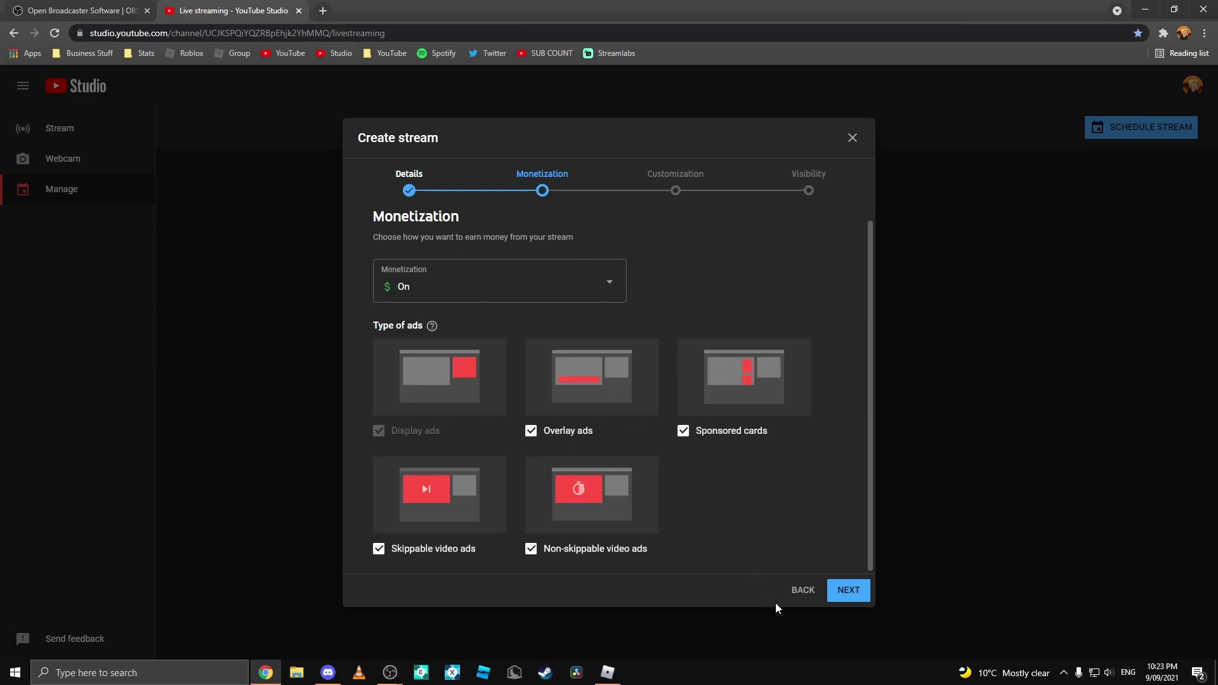
Enable live chat replay and 60-second slow mode, then create the stream as Public.
left_click(852, 590)
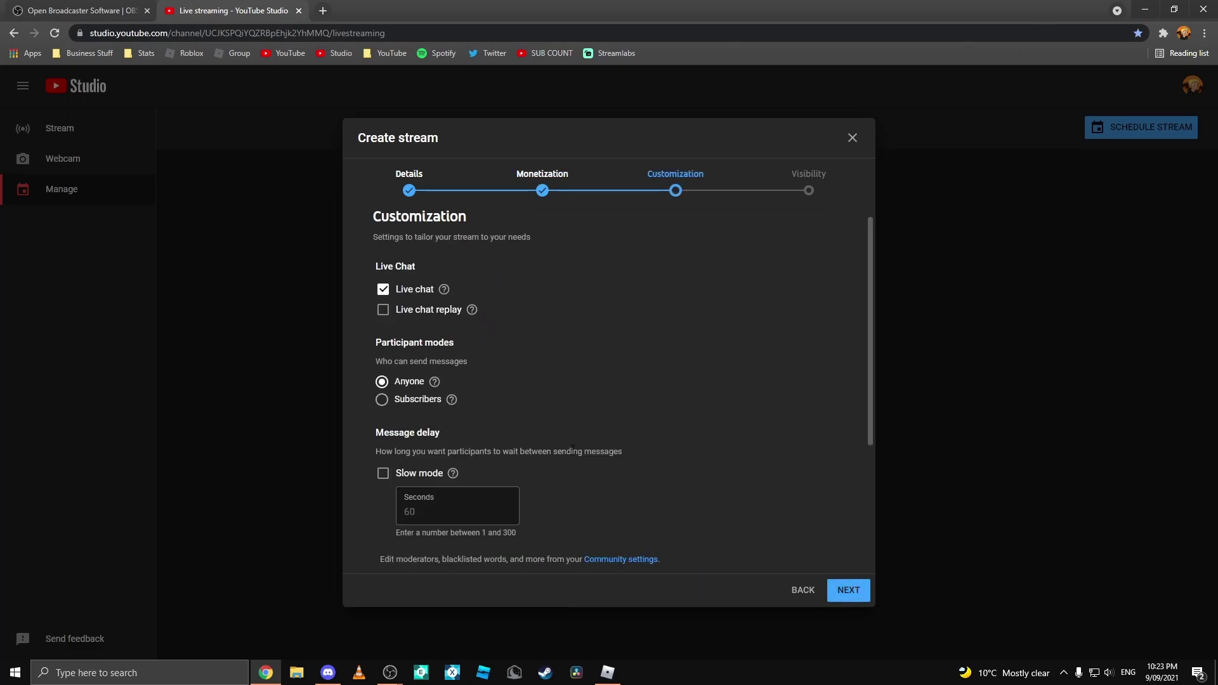
scroll(568, 322, "down", 3)
scroll(723, 465, "up", 4)
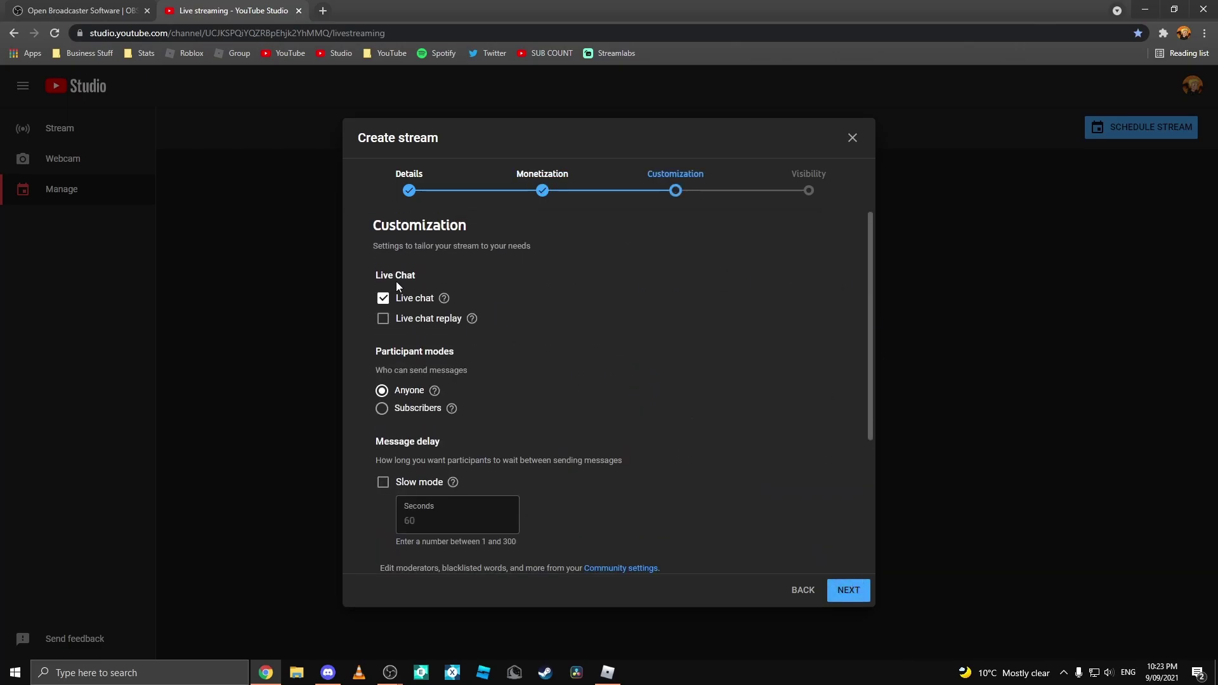
left_click(383, 318)
left_click_drag(386, 371, 435, 408)
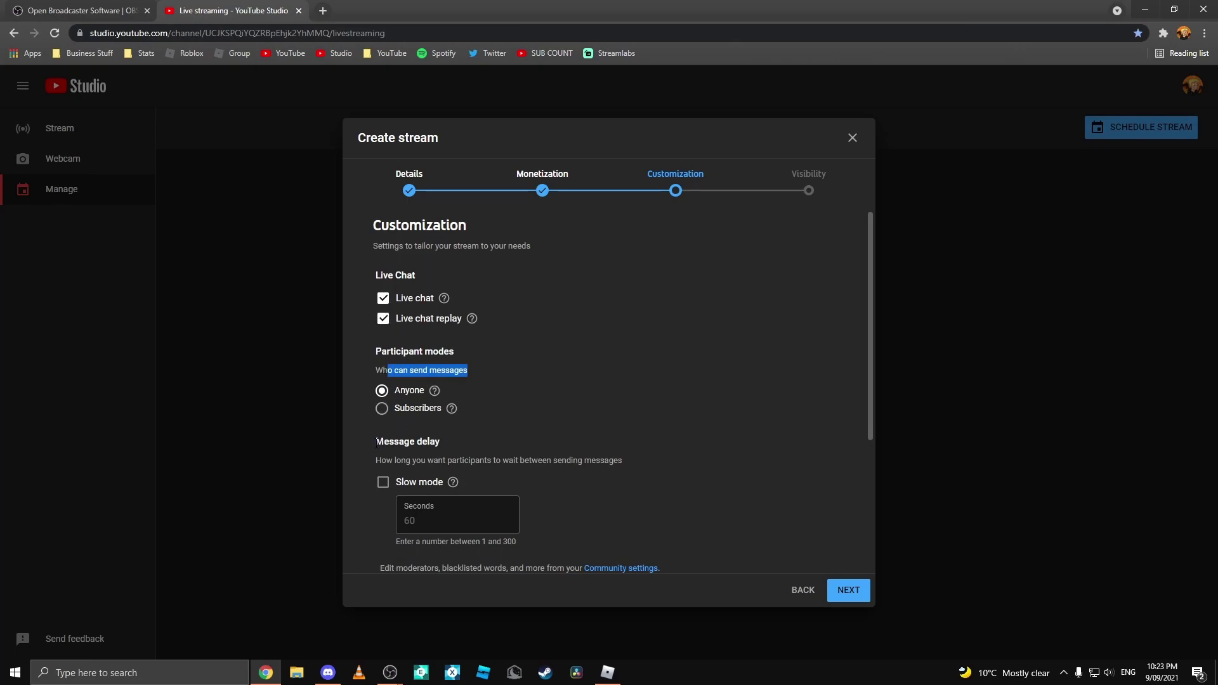
left_click_drag(375, 447, 625, 452)
left_click(596, 469)
scroll(559, 485, "down", 1)
scroll(560, 484, "down", 3)
left_click(382, 354)
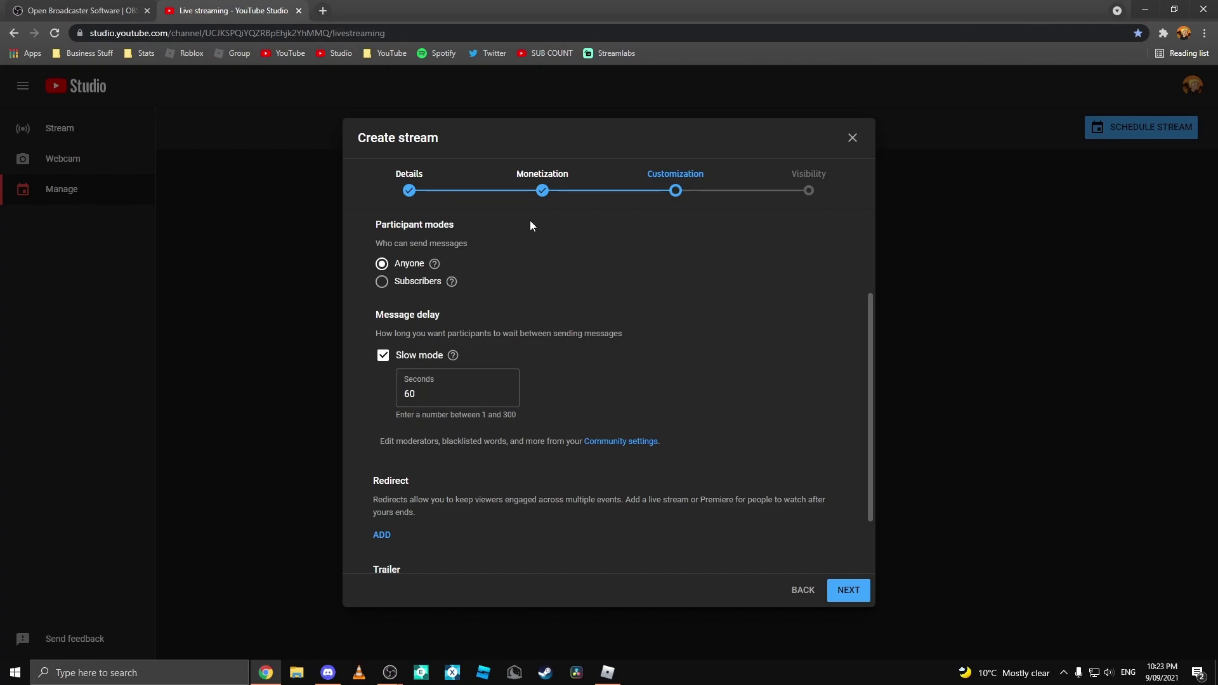
left_click(835, 595)
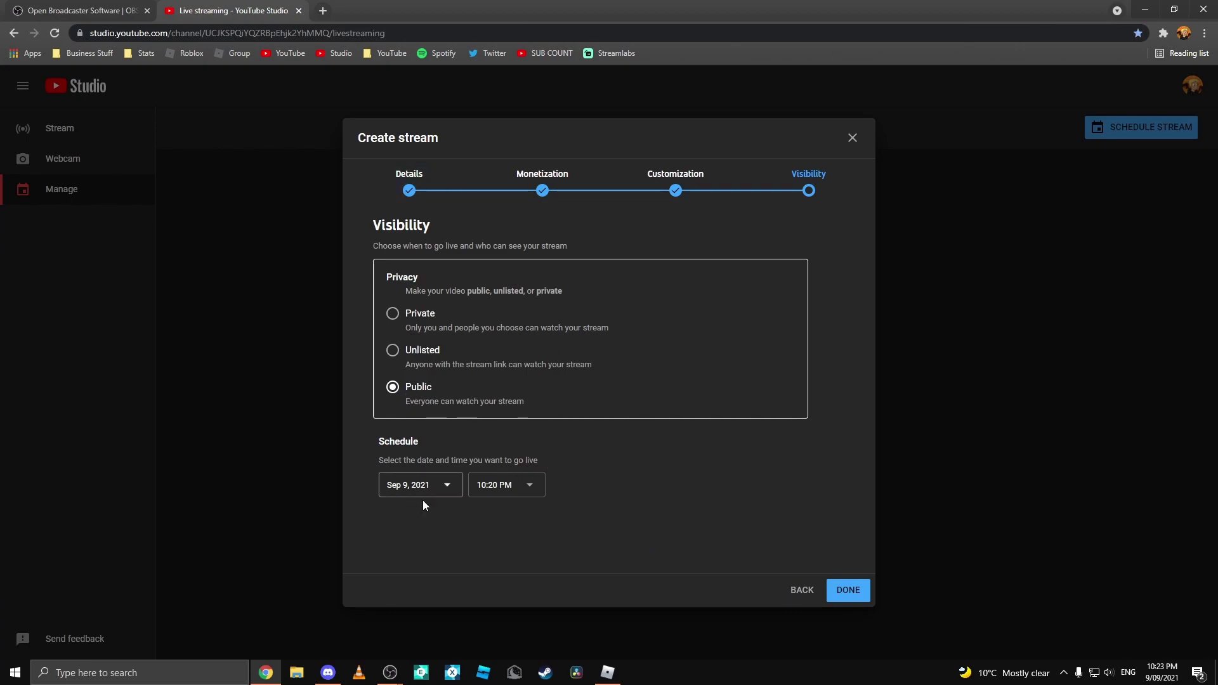
left_click(864, 594)
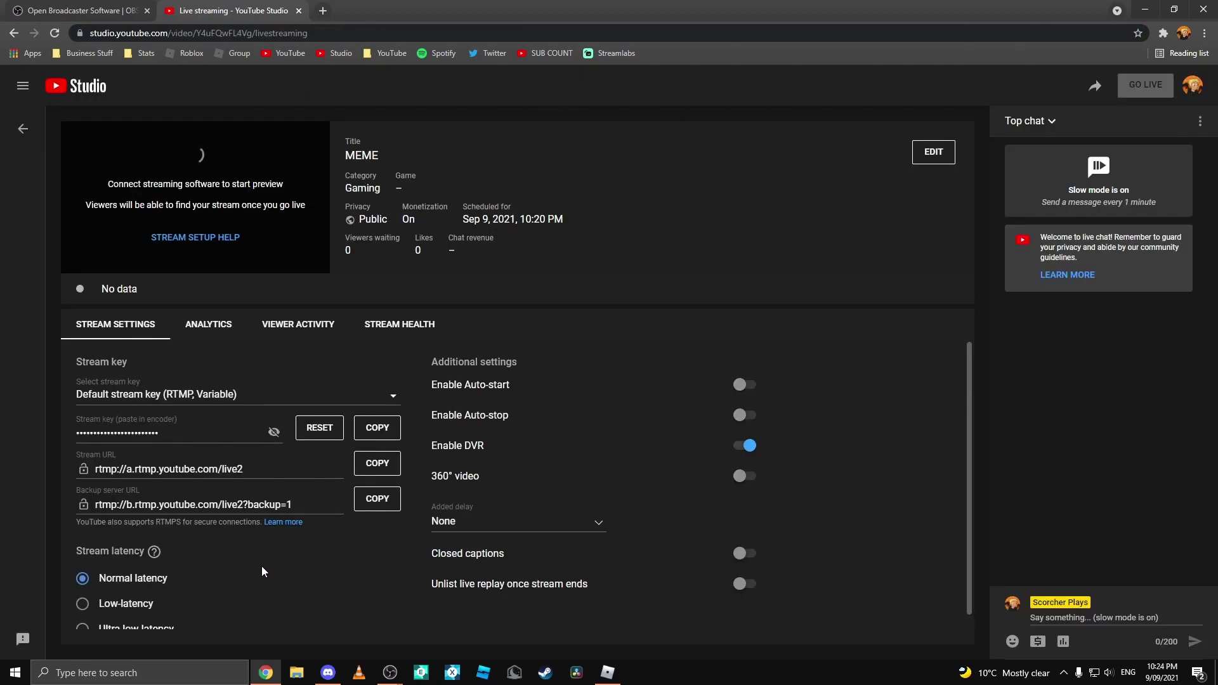
Switch the MEME stream to Ultra low-latency and copy its stream key.
scroll(95, 559, "down", 1)
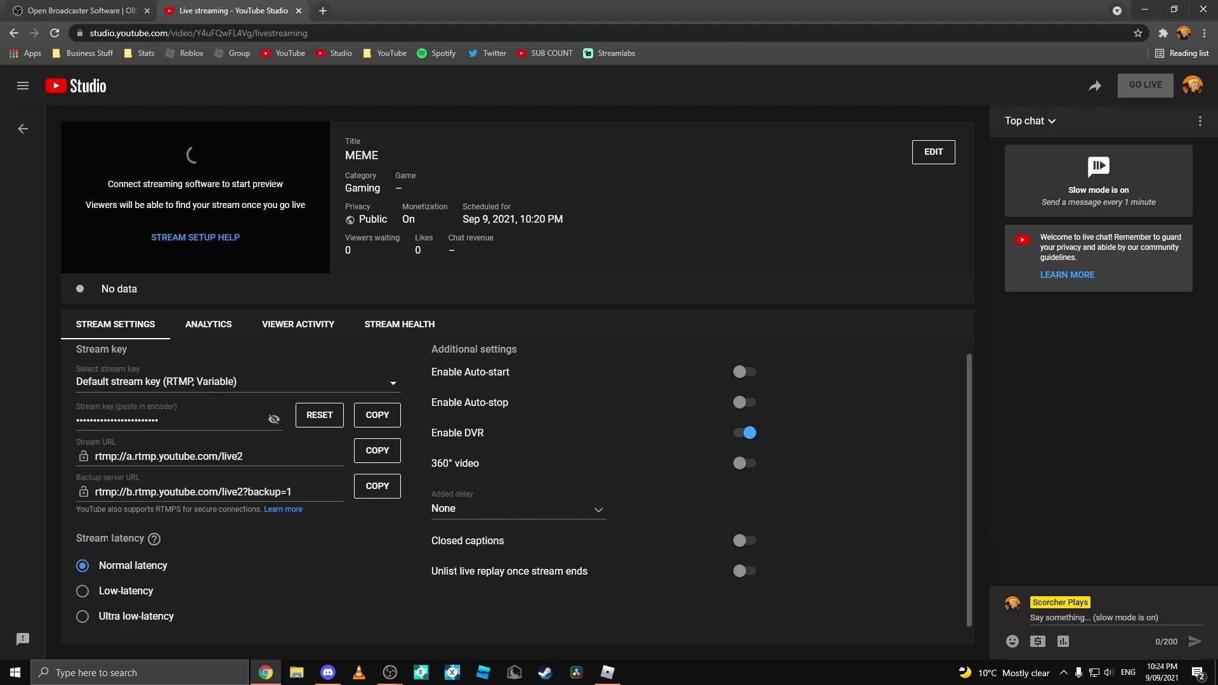
left_click_drag(77, 539, 211, 565)
left_click(112, 627)
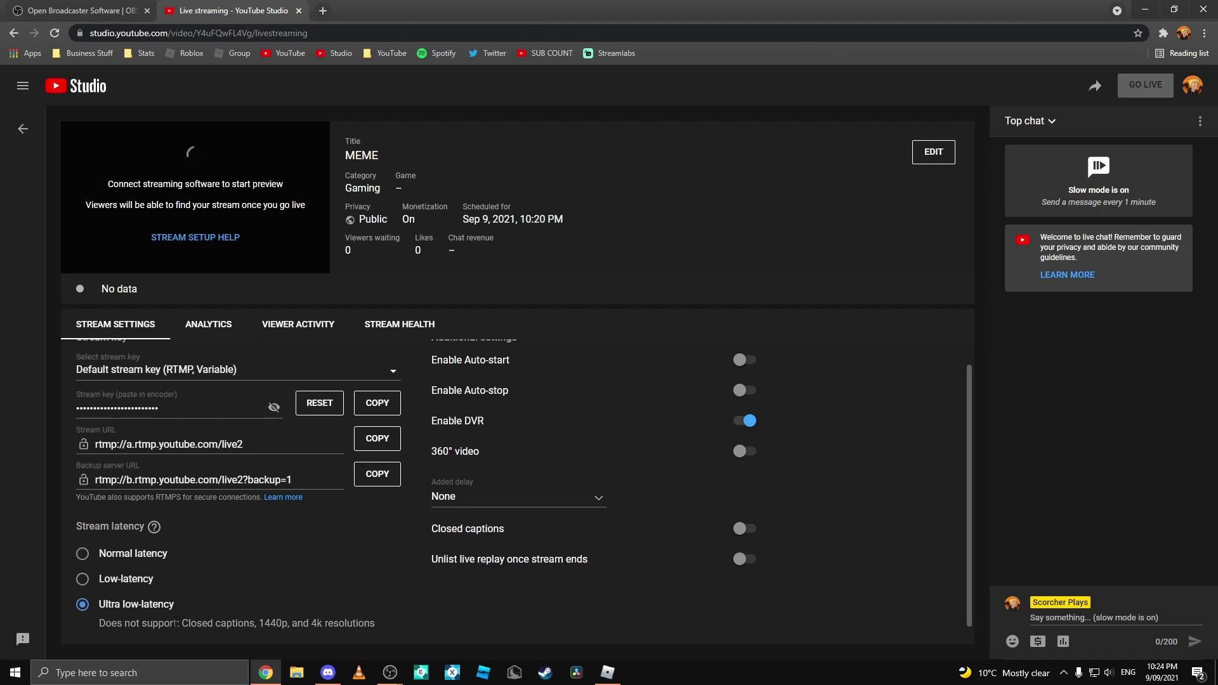
scroll(166, 609, "up", 1)
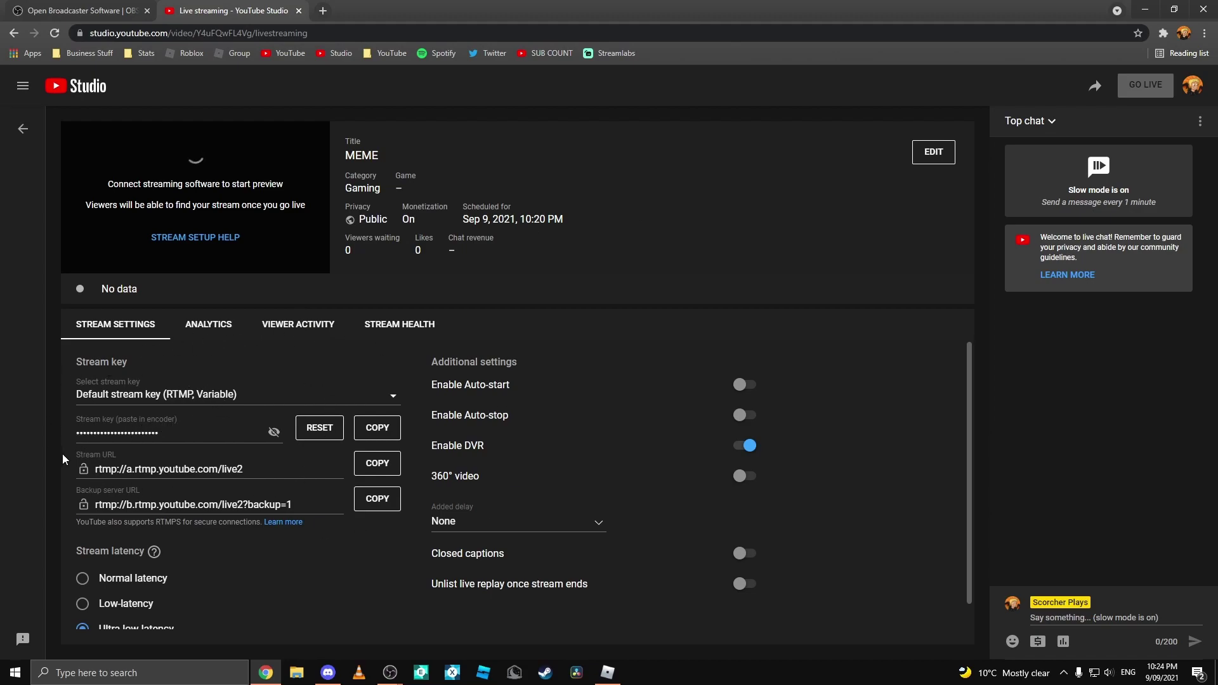
left_click(399, 431)
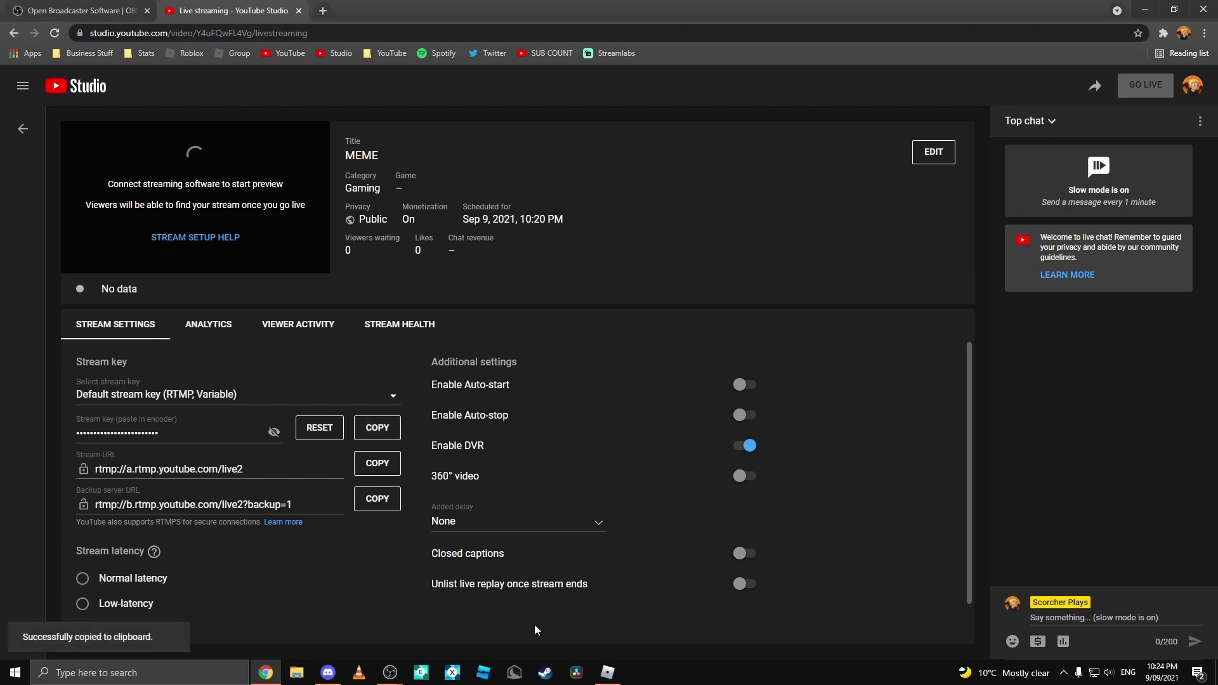
Paste the new YouTube stream key into OBS's Stream Key field and save with OK.
mouse_move(390, 671)
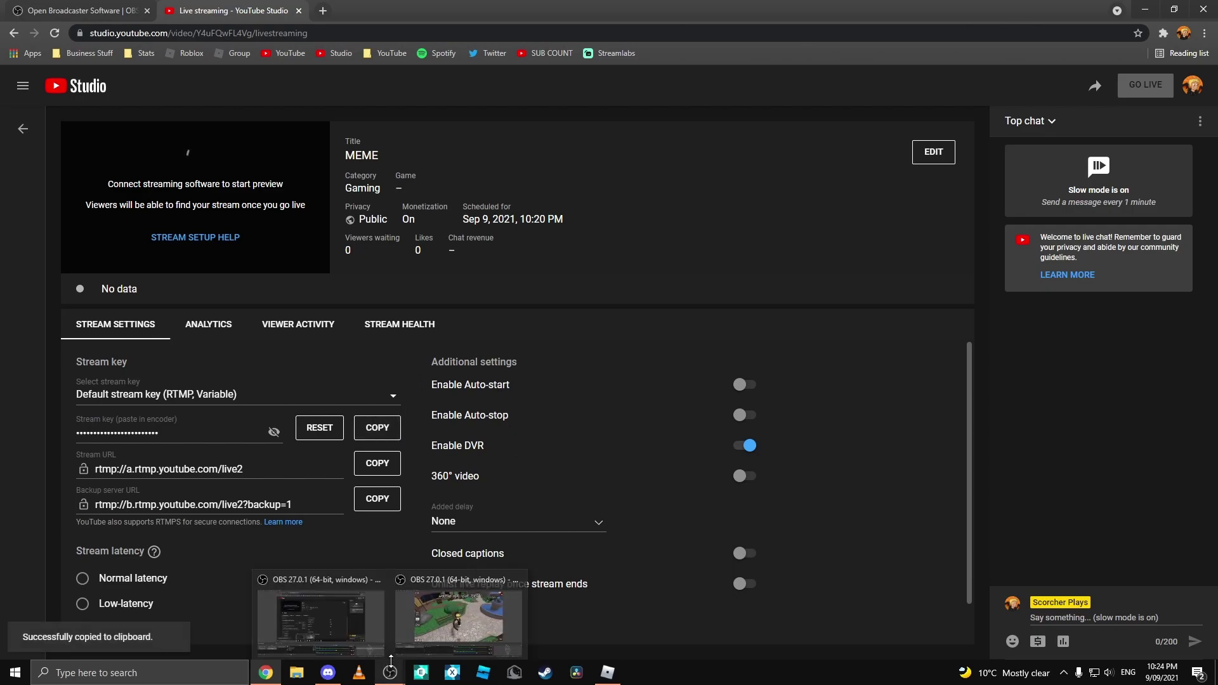
left_click(413, 627)
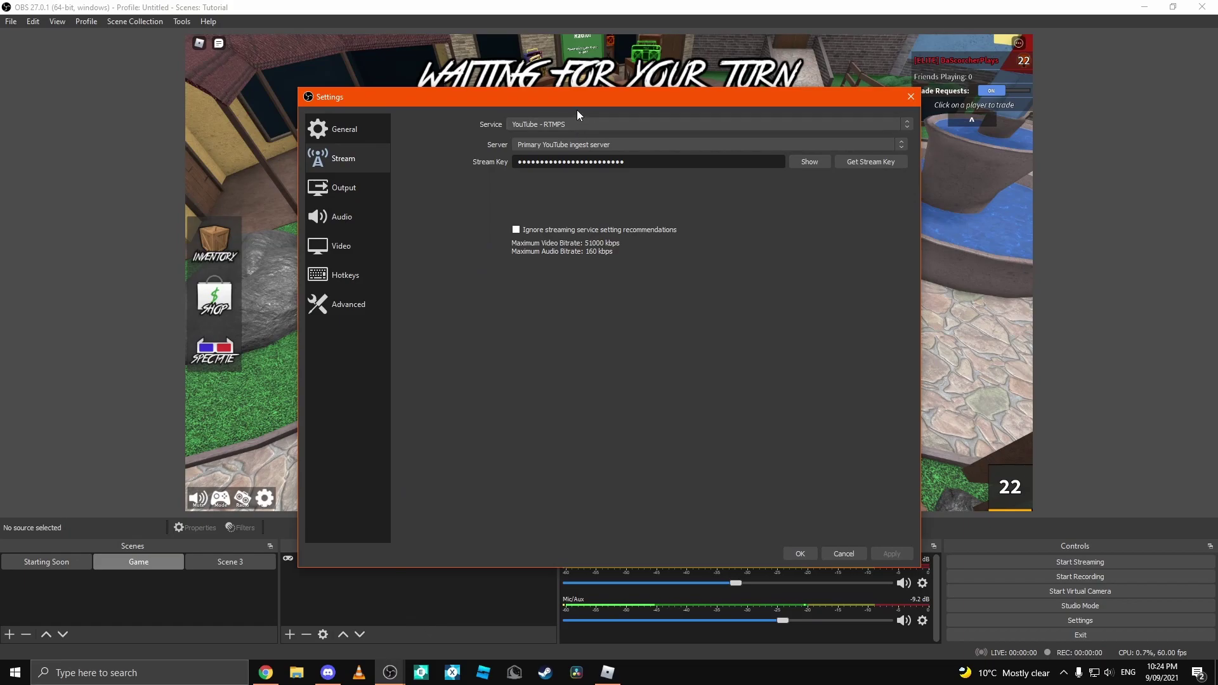
left_click_drag(592, 102, 470, 196)
left_click_drag(508, 255, 239, 249)
key("ctrl+v")
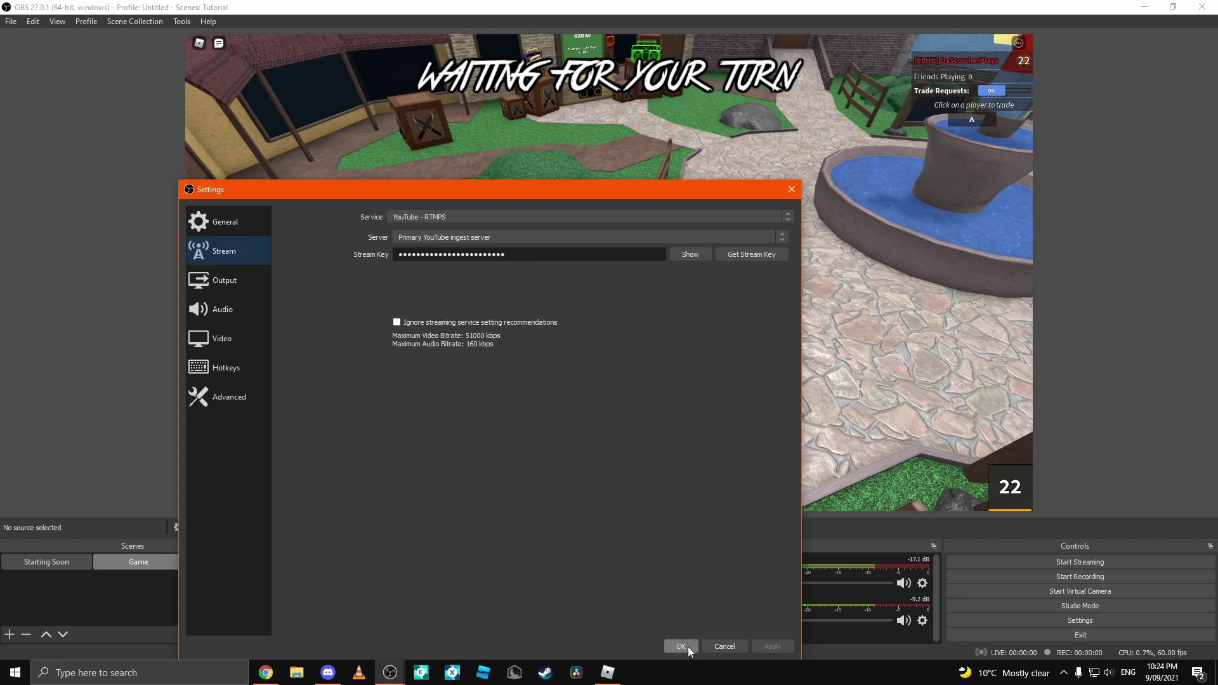
left_click(688, 646)
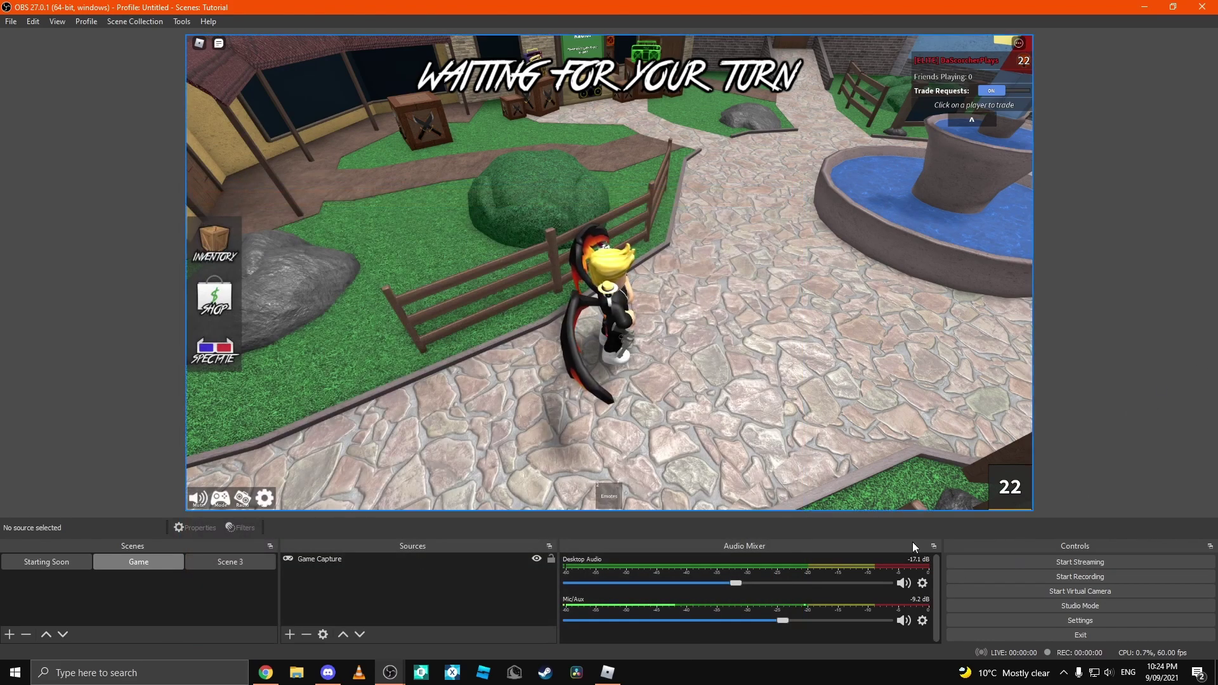